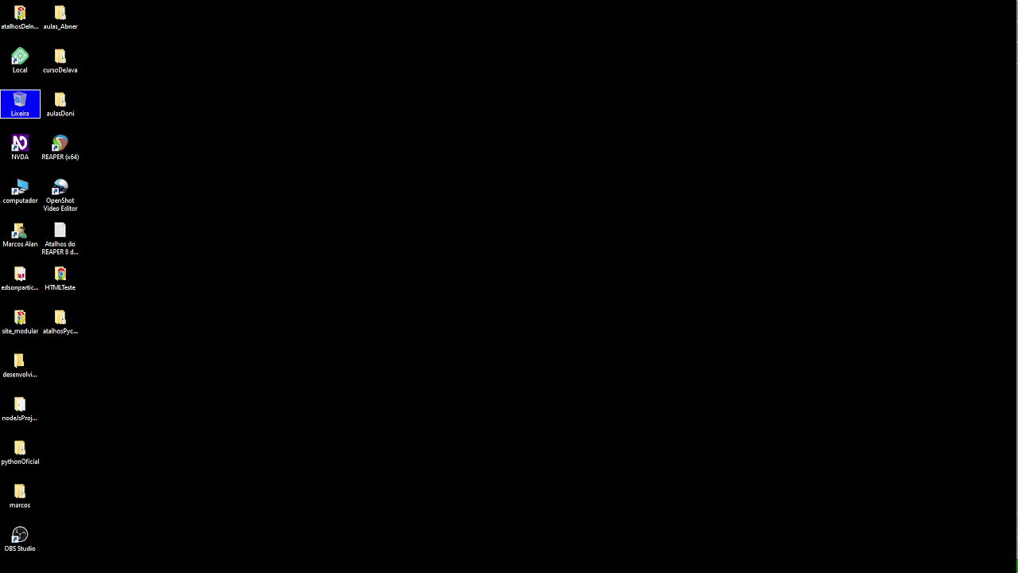
key(Down)
key(Down)
key(Up)
key(Up)
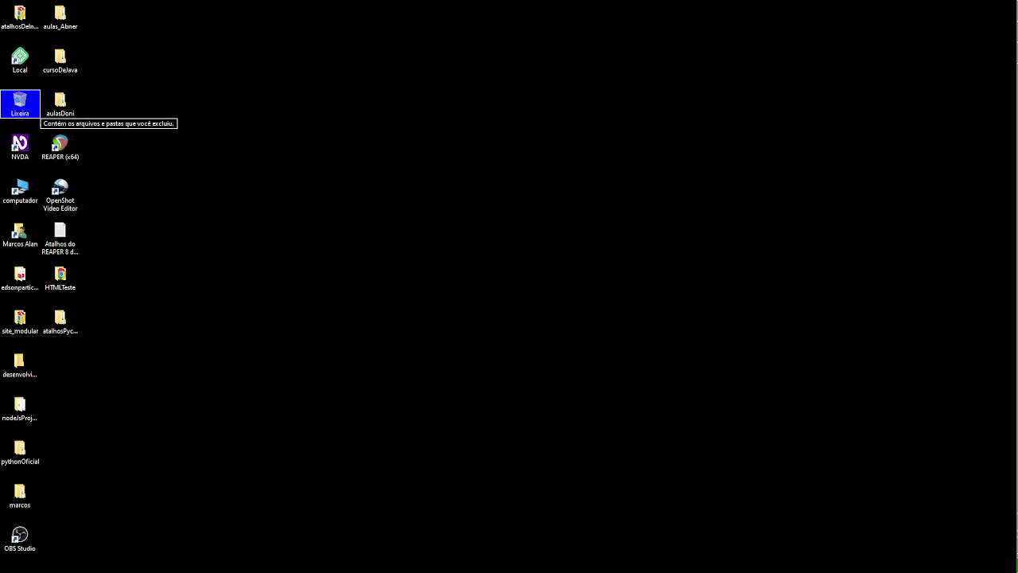
- Open the computador shortcut on the desktop and bring up the properties of Disco Local (C:)
click(20, 191)
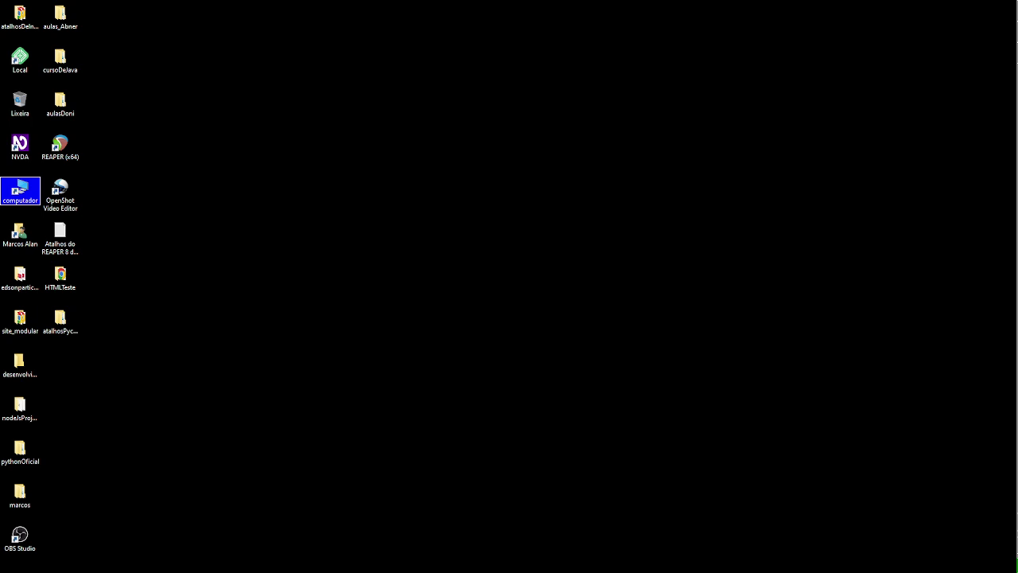
key(Return)
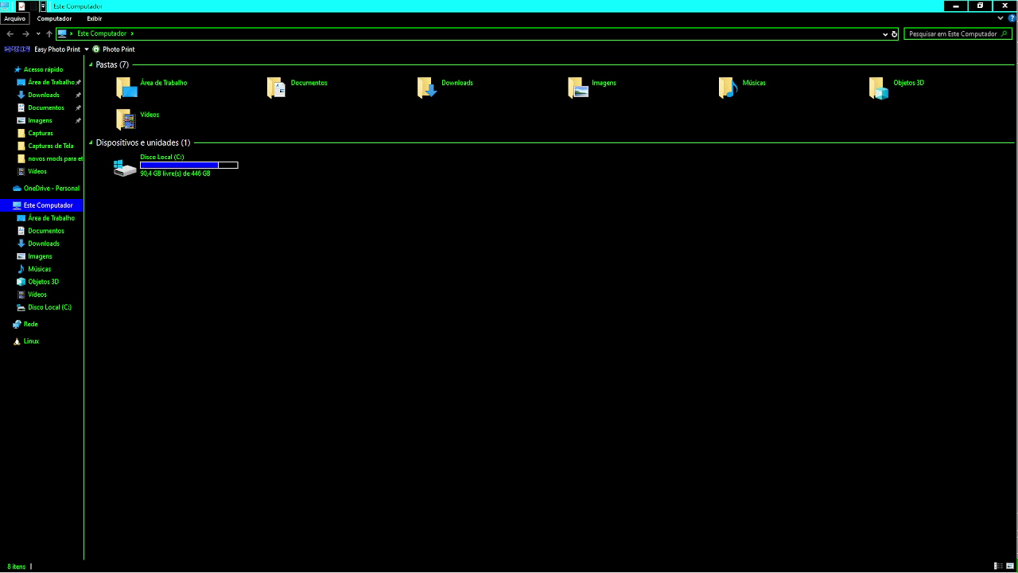
click(165, 164)
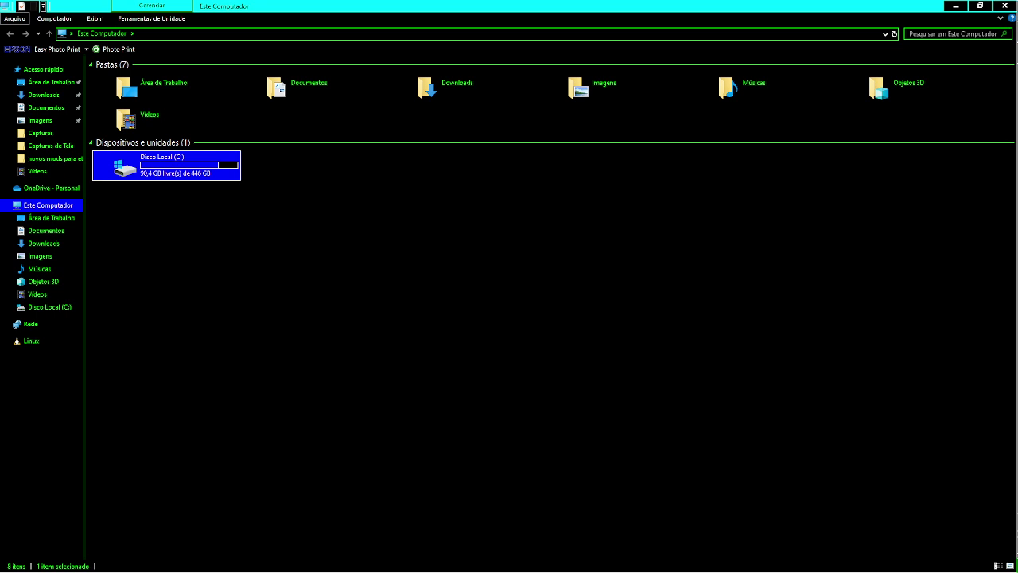
key(shift+F10)
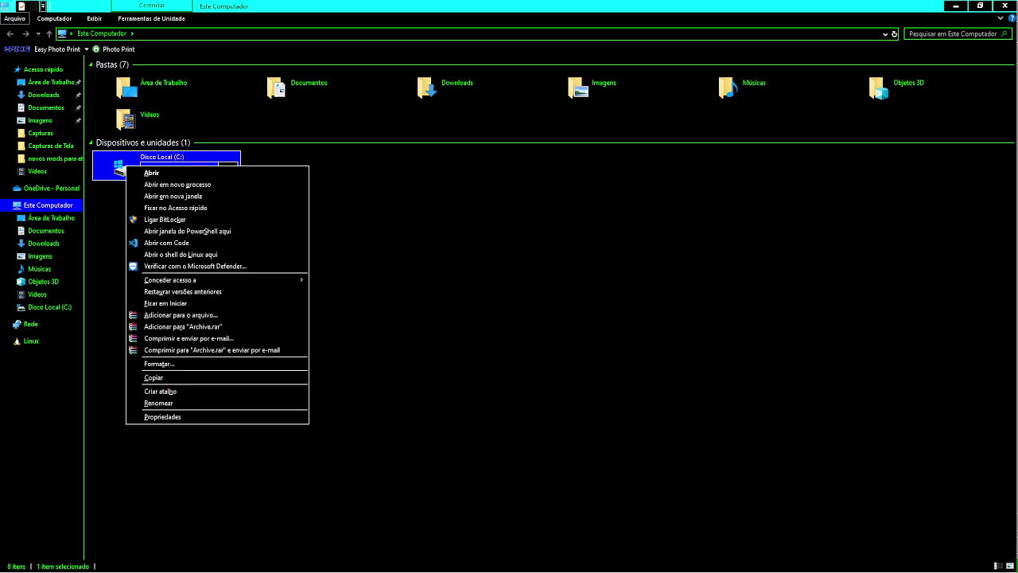
key(Escape)
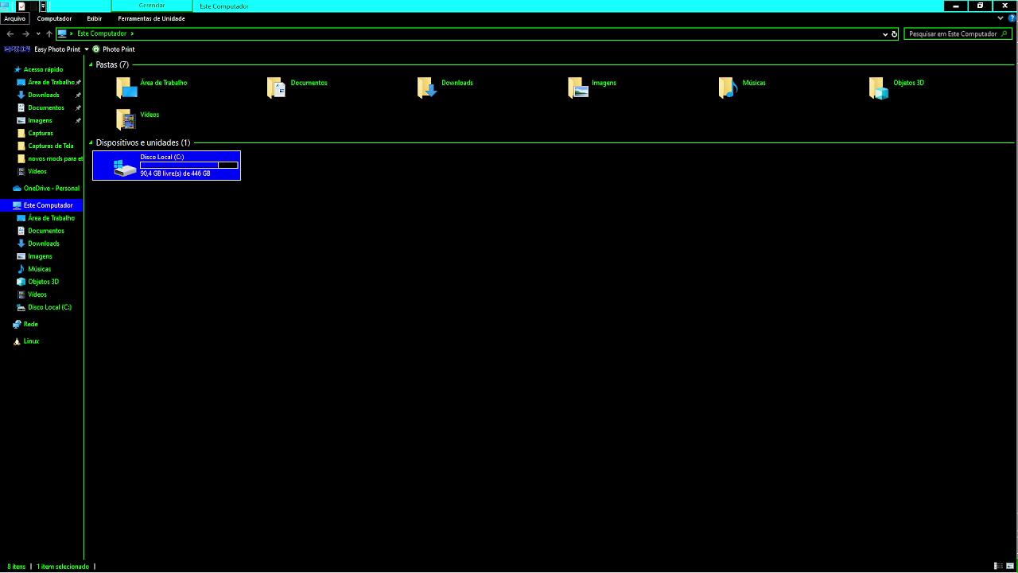
key(shift+F10)
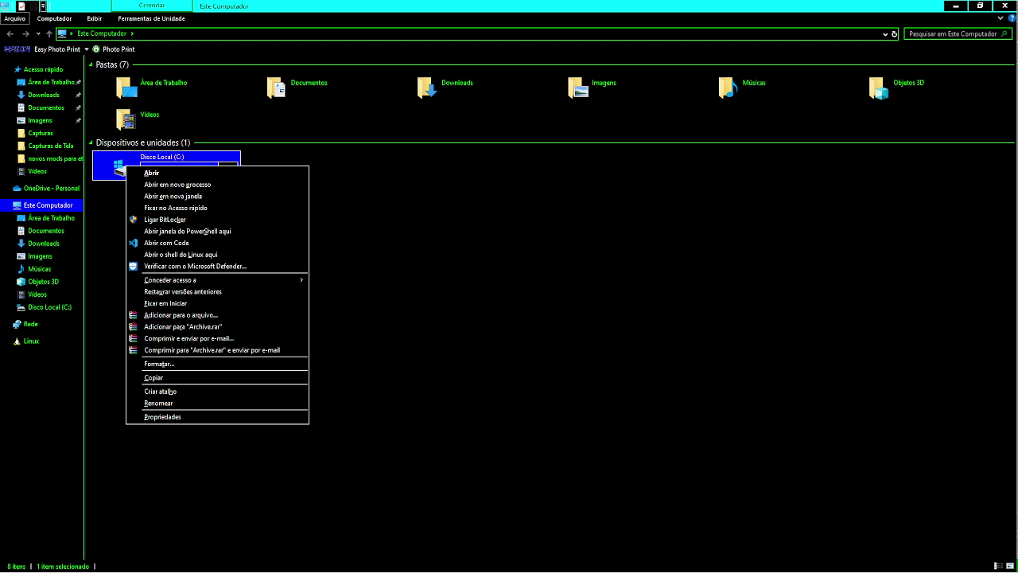
key(Up)
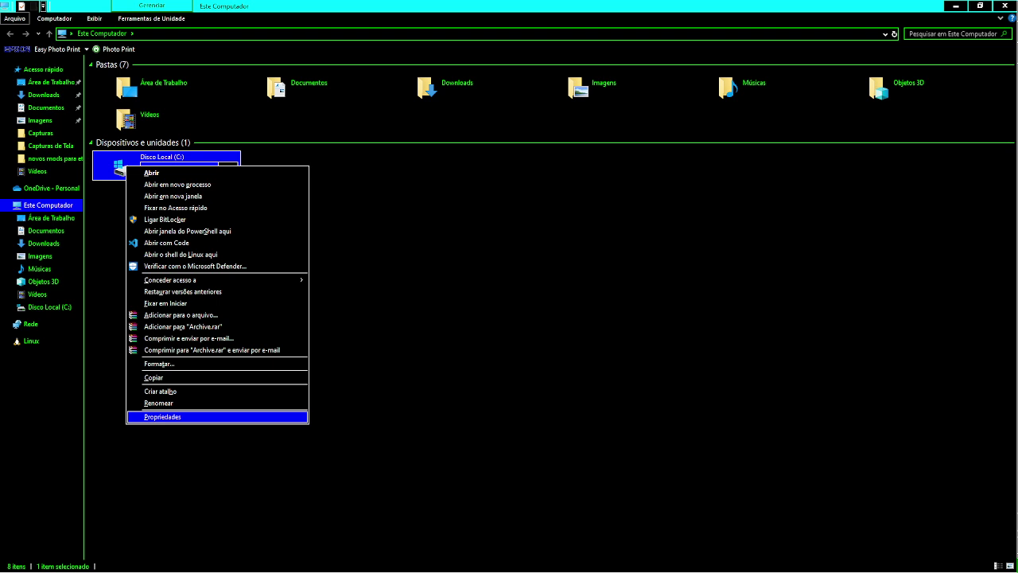
key(Return)
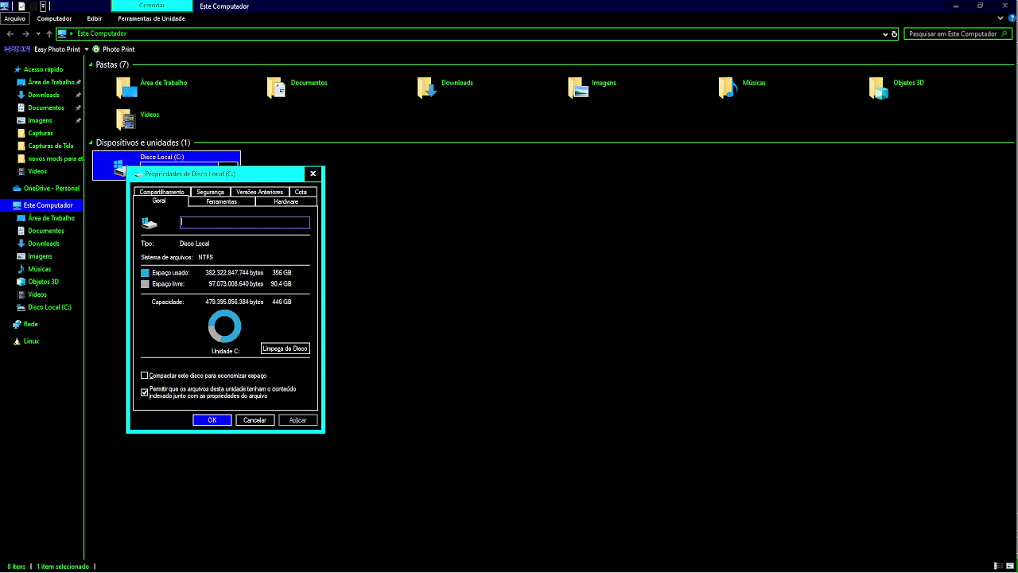
- Start Limpeza de Disco for drive C: from its properties
key(Tab)
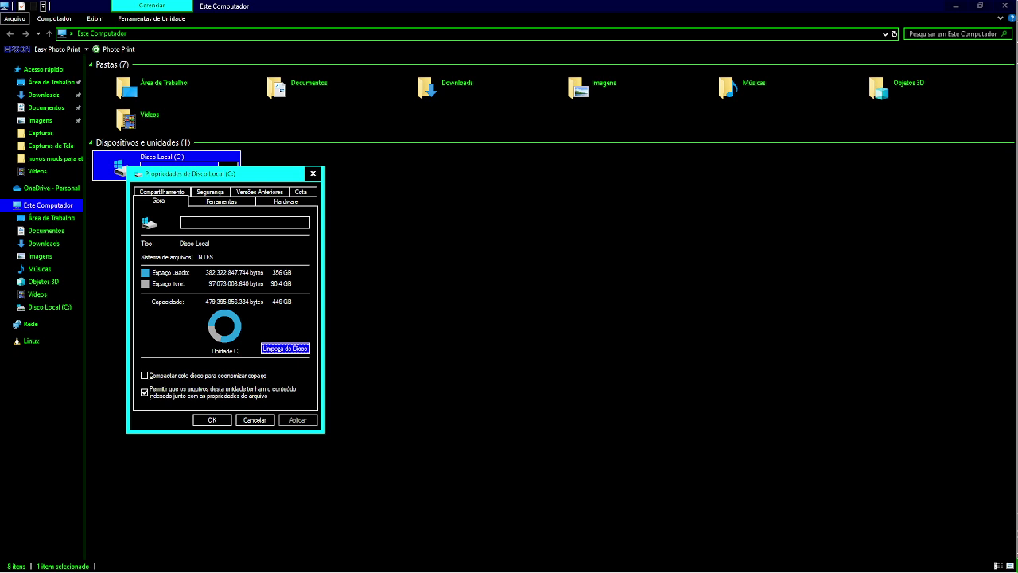
key(Tab)
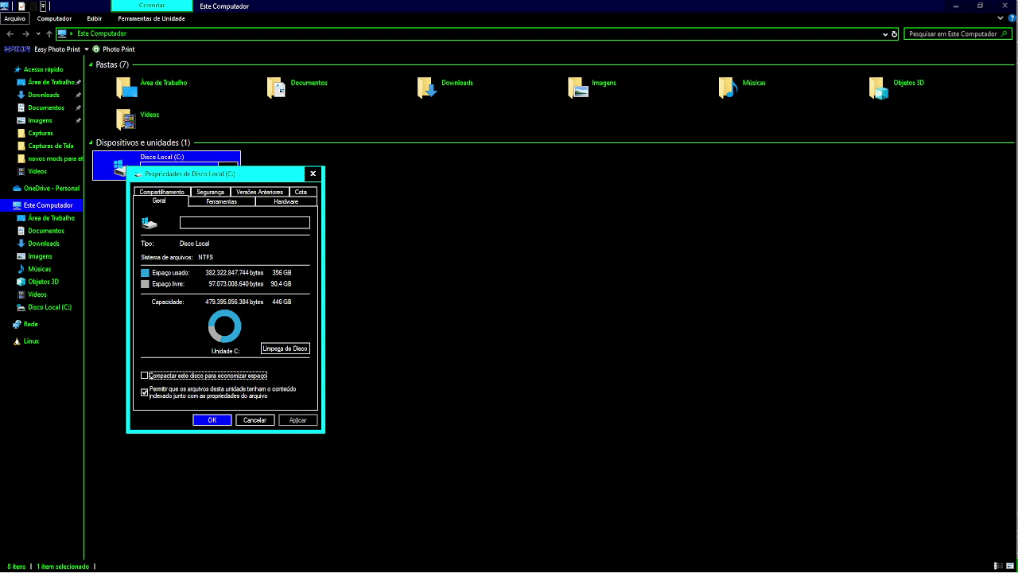
key(Tab)
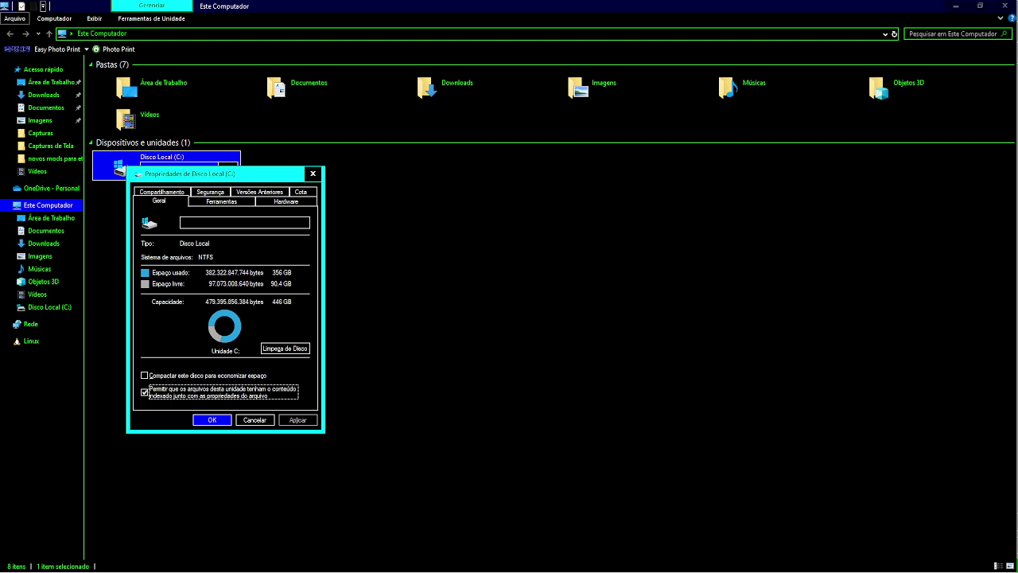
key(shift+Tab)
key(shift+Tab)
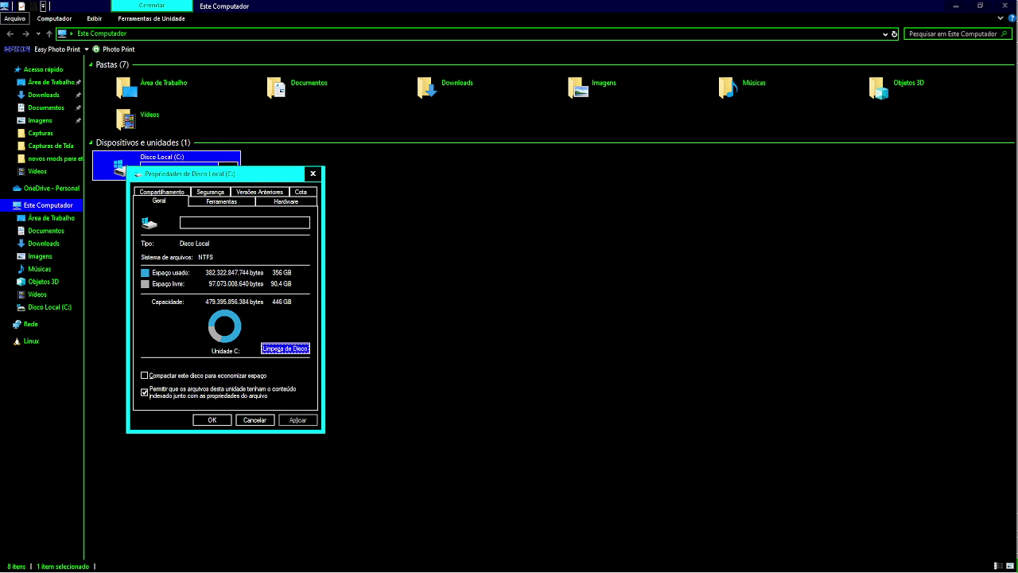
key(Return)
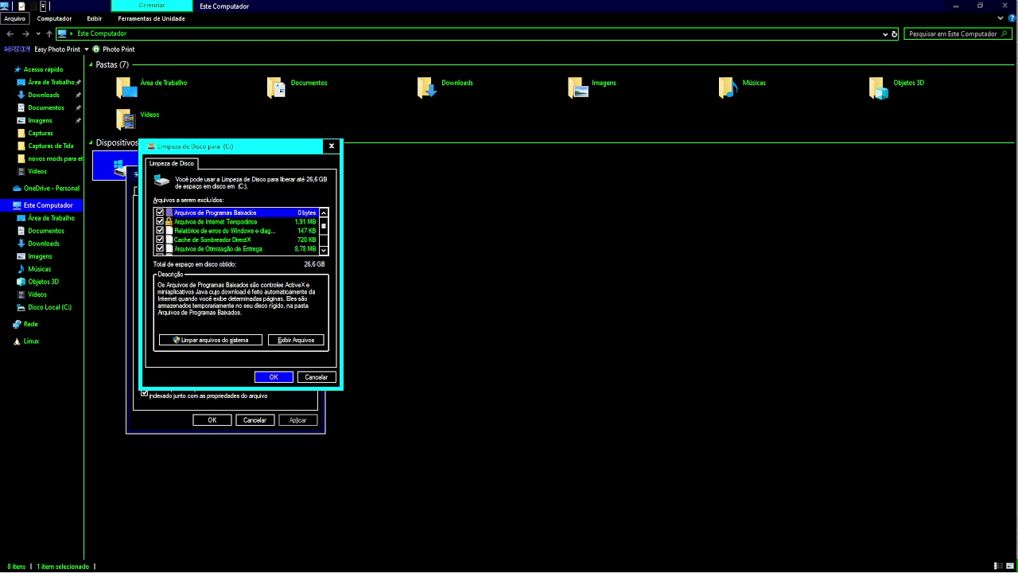
- Exclude Arquivos de Programas Baixados from the files to delete in the disk cleanup
key(Tab)
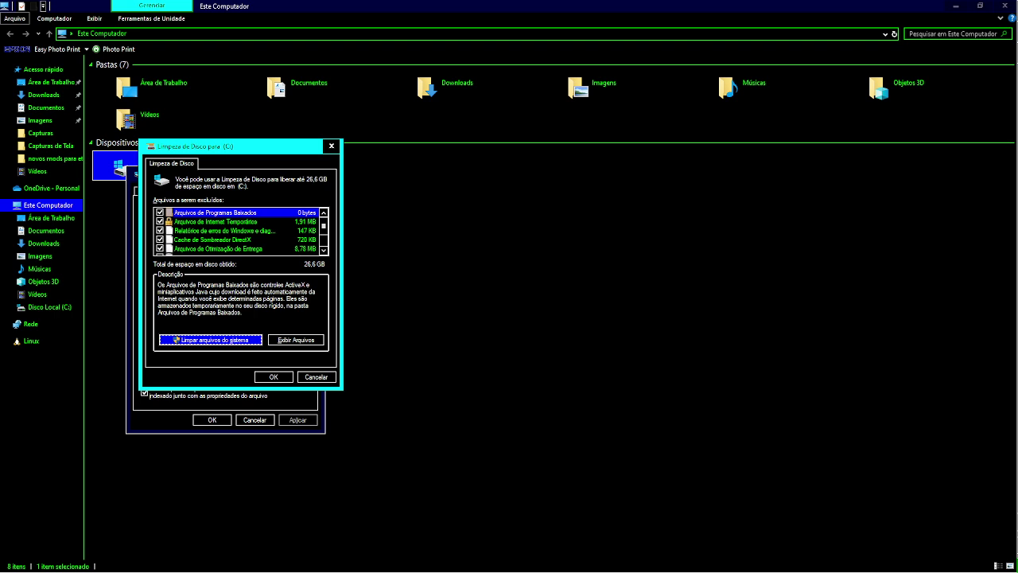
key(Tab)
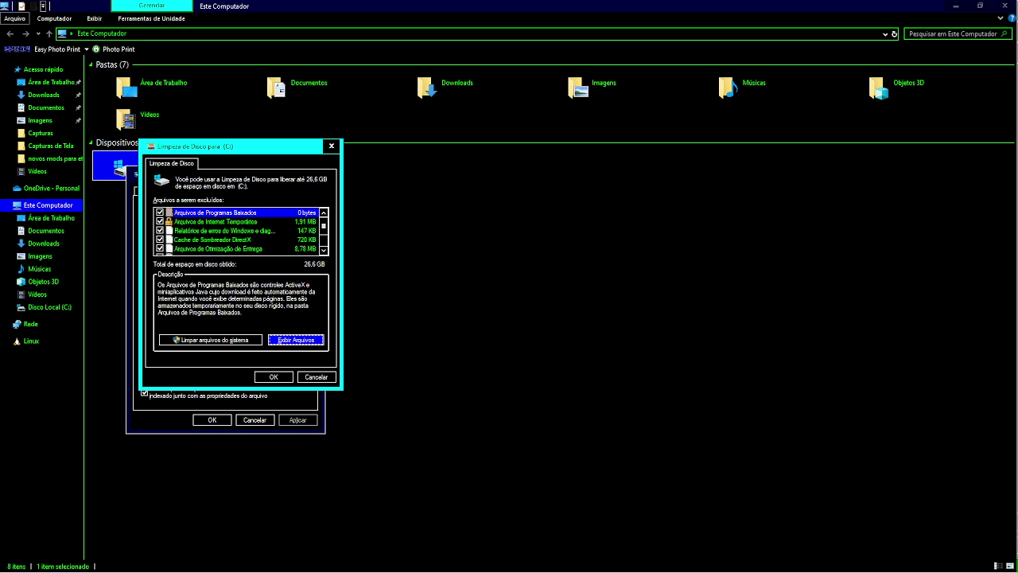
key(Tab)
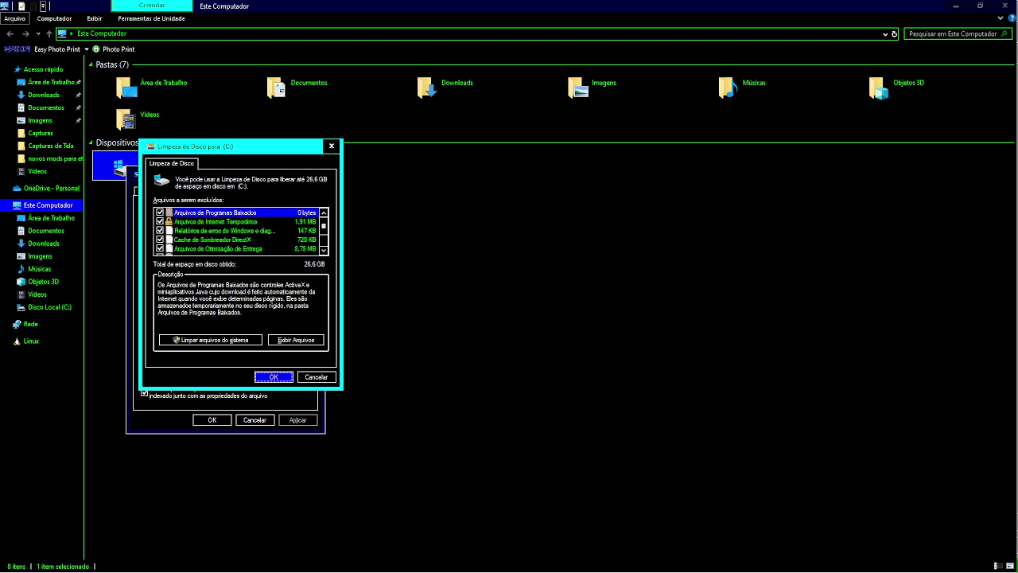
key(Tab)
key(Tab)
key(Tab)
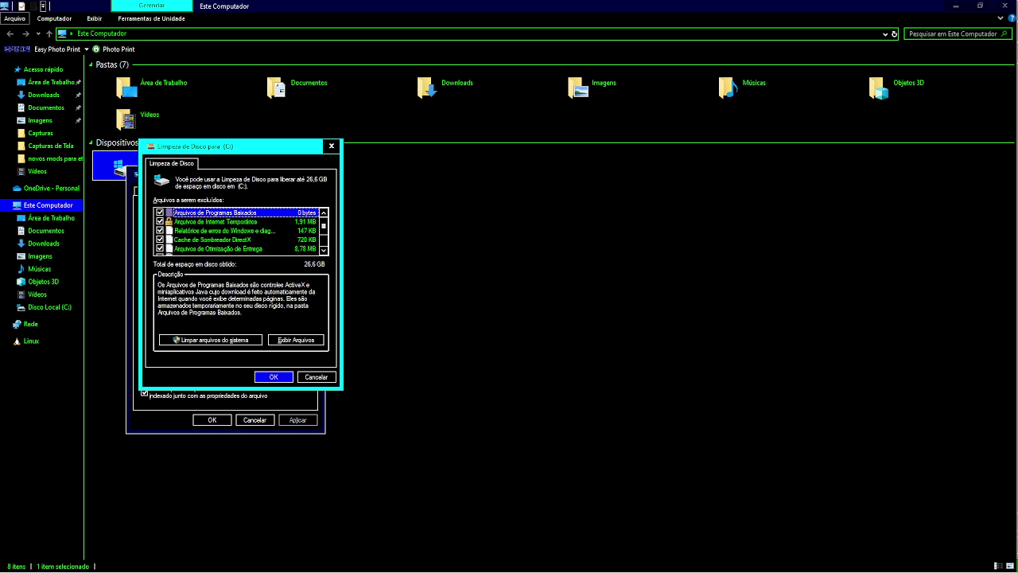
click(214, 221)
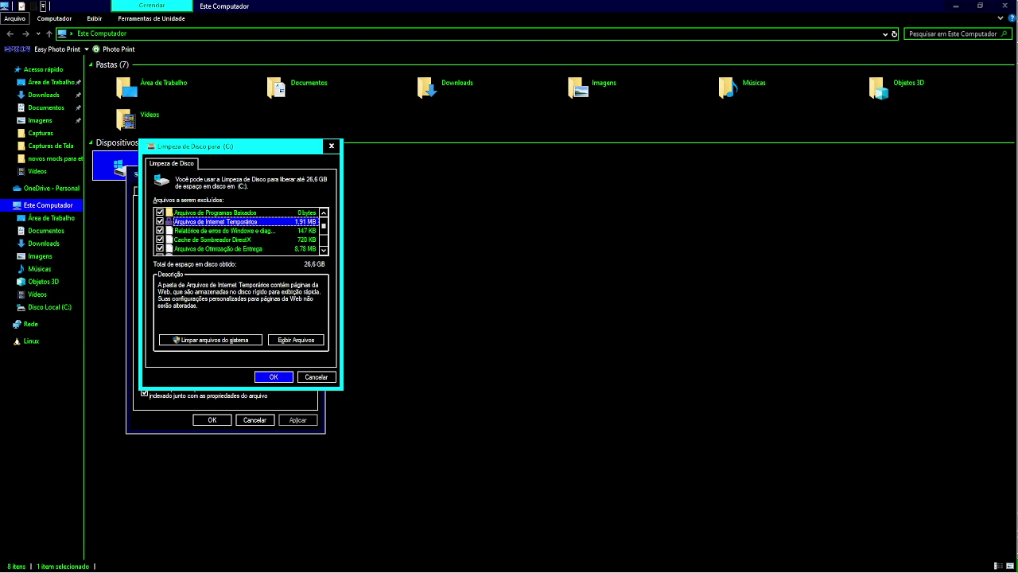
click(213, 212)
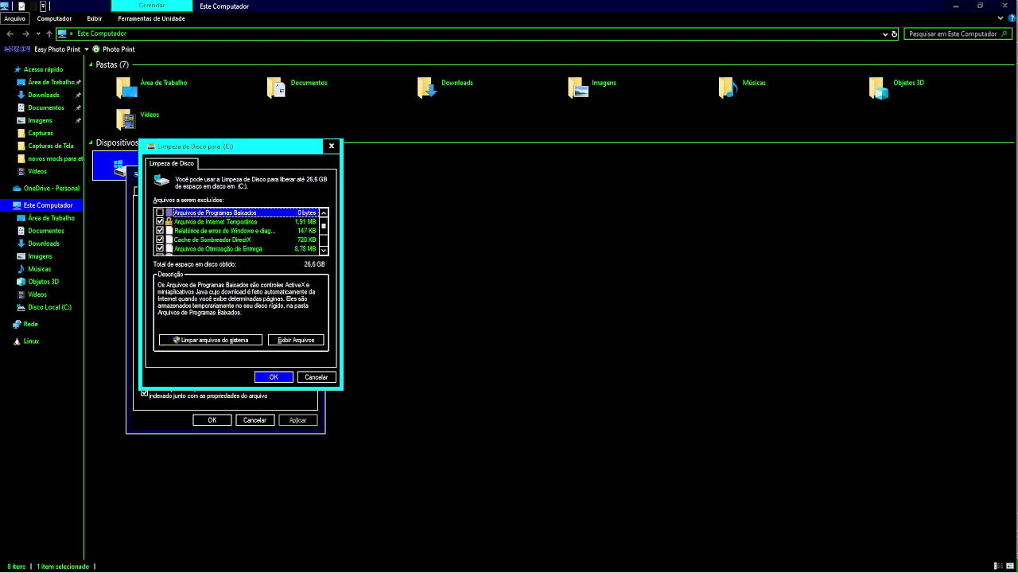
- Review the descriptions of the remaining cleanup categories, from Arquivos de Internet Temporários through Miniaturas
click(214, 221)
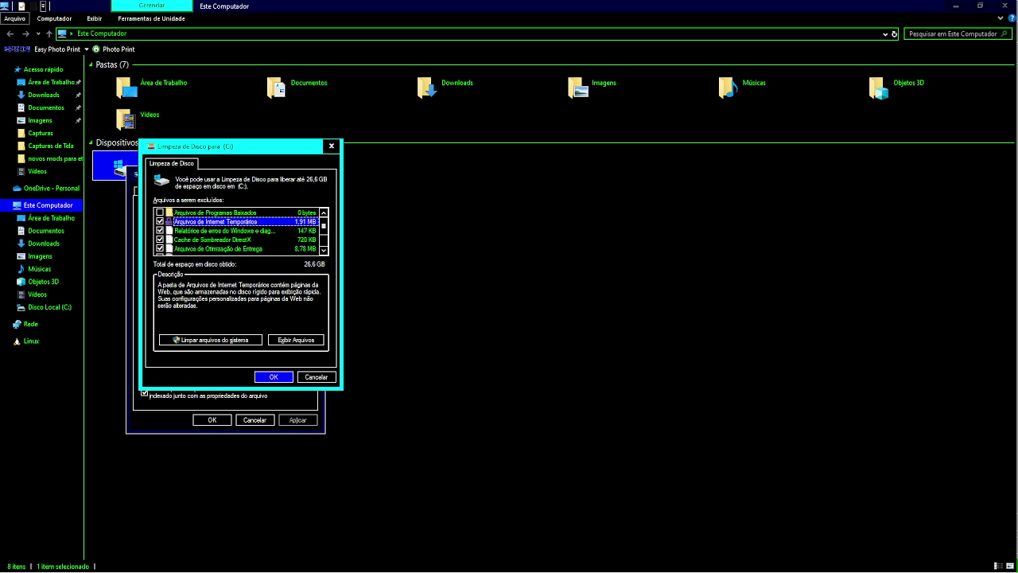
click(219, 230)
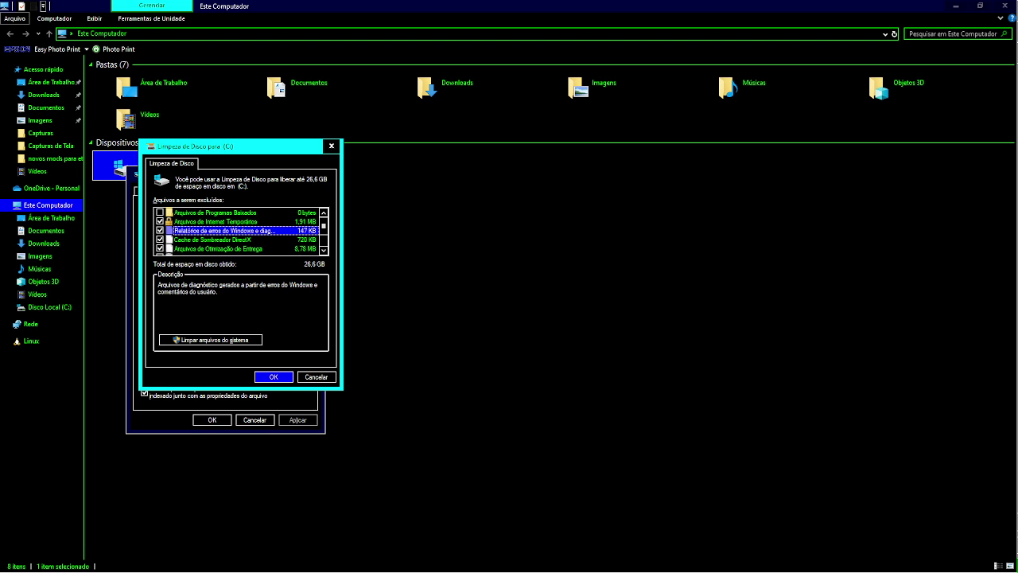
click(211, 240)
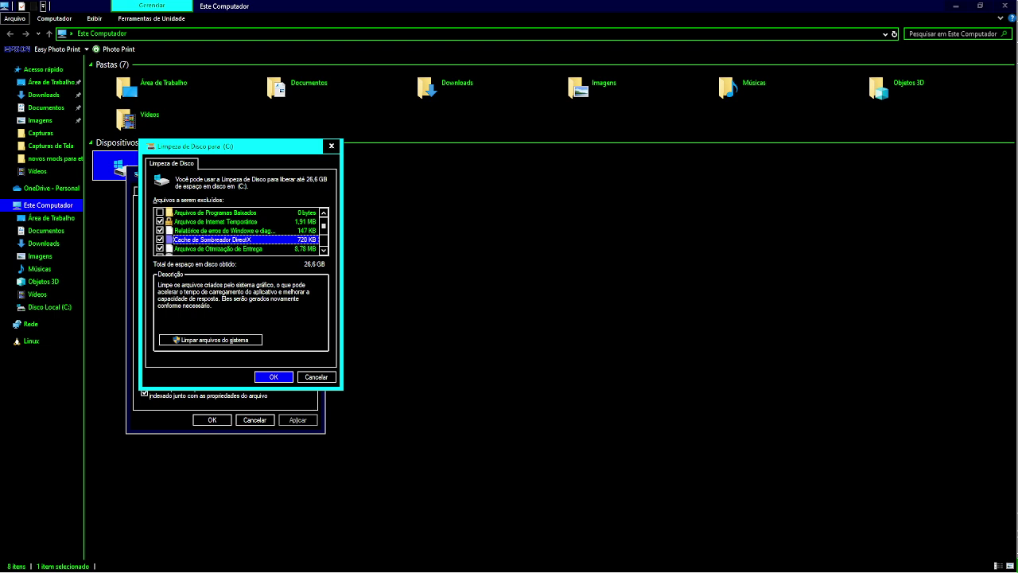
click(219, 248)
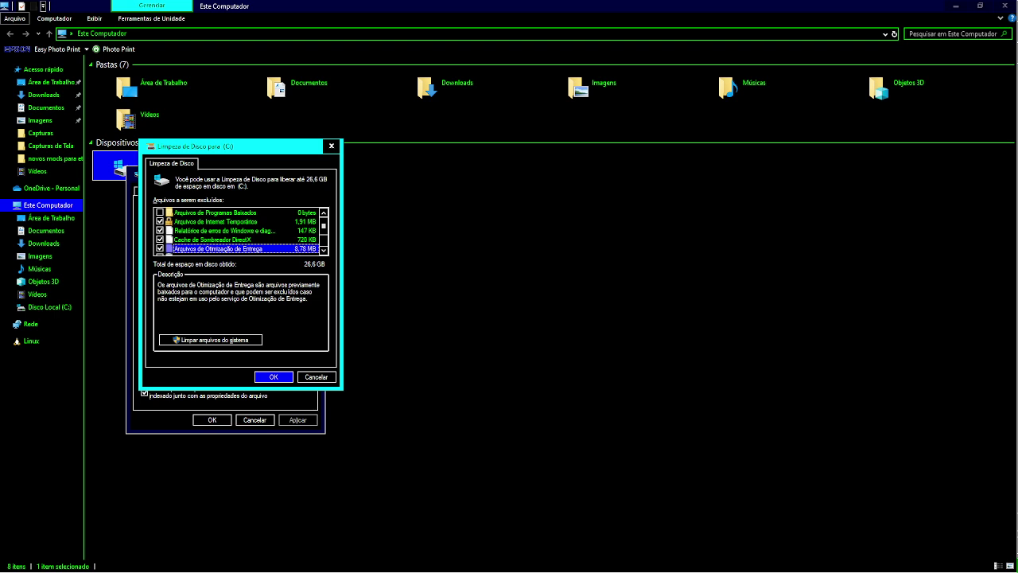
click(219, 248)
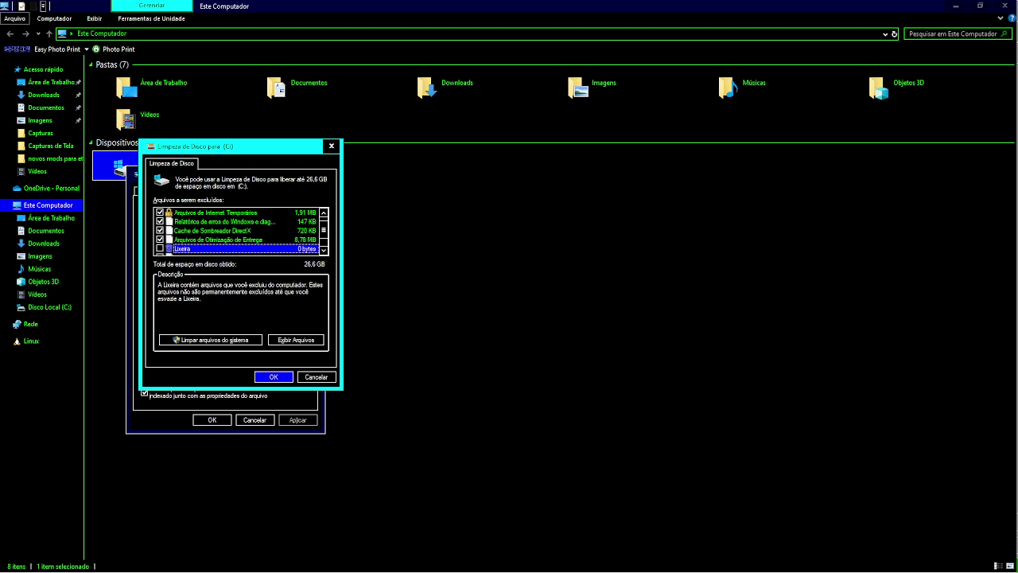
click(238, 248)
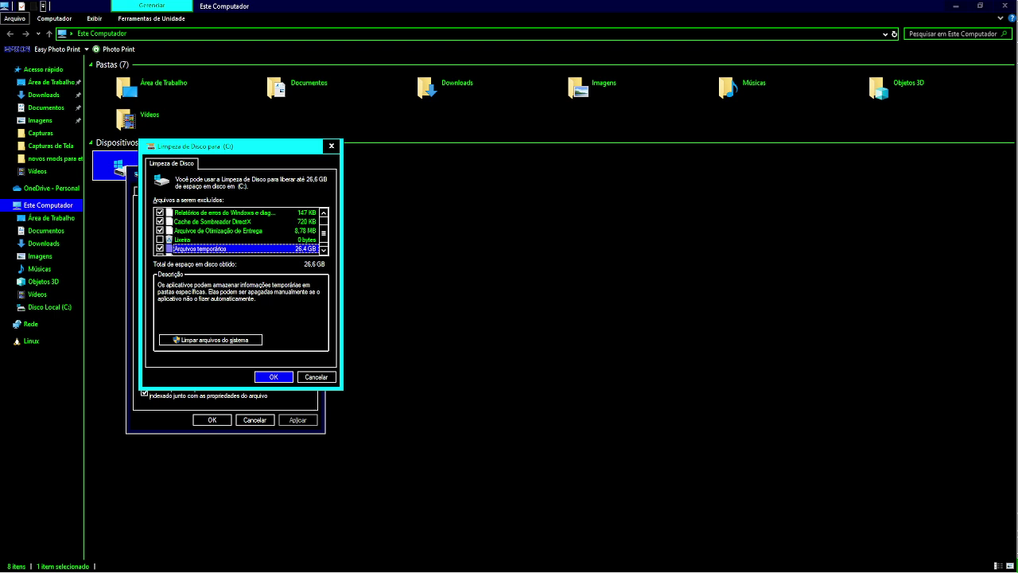
key(Up)
key(Down)
key(Down)
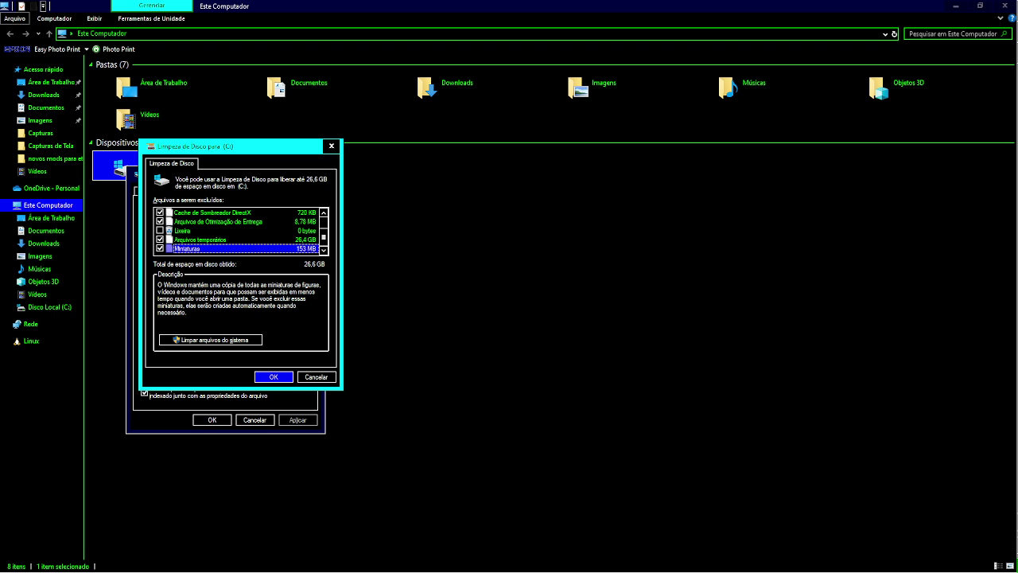
- Run the disk cleanup on the checked categories and confirm the permanent deletion of their files
key(Tab)
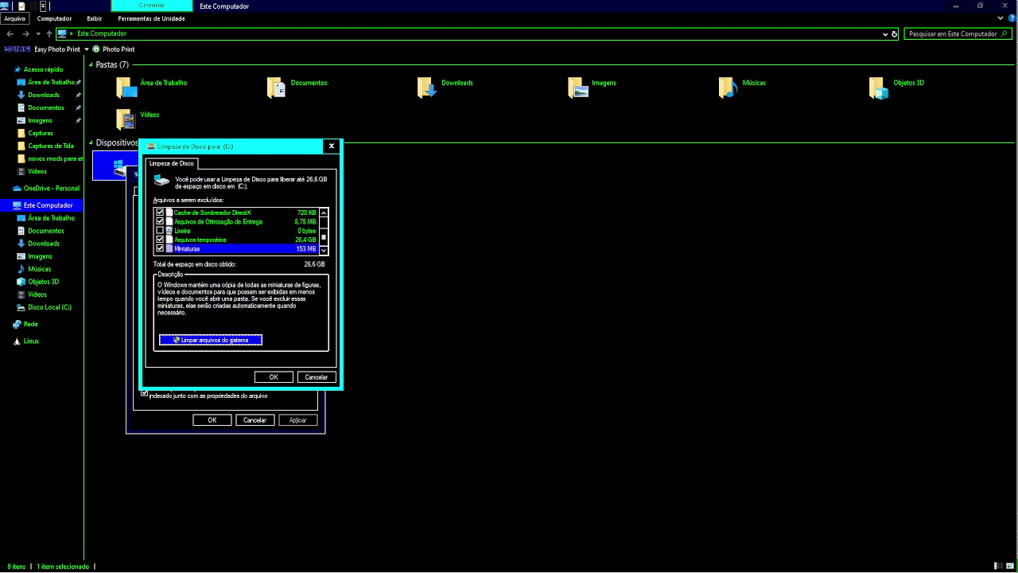
key(Tab)
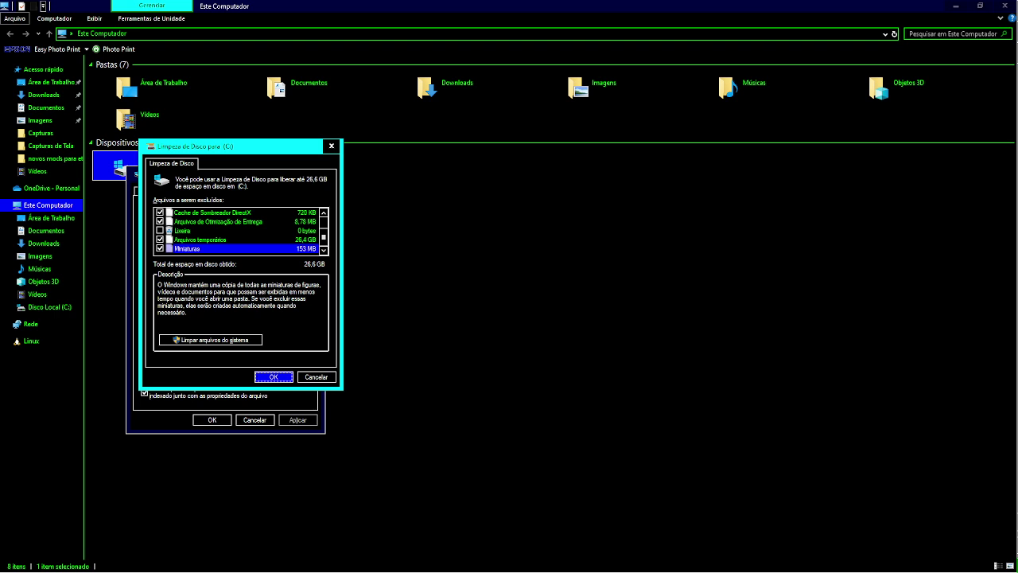
key(Return)
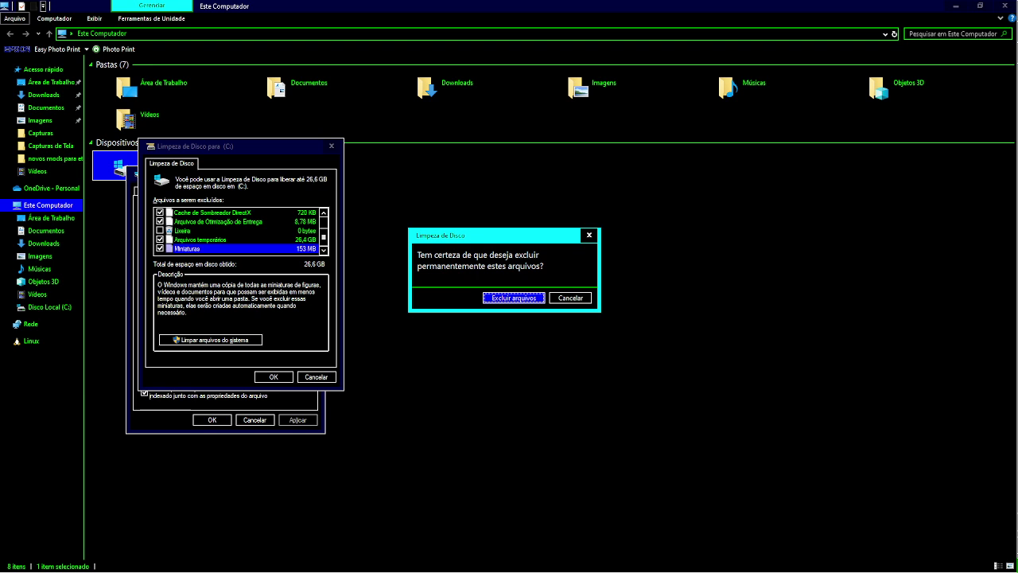
key(Tab)
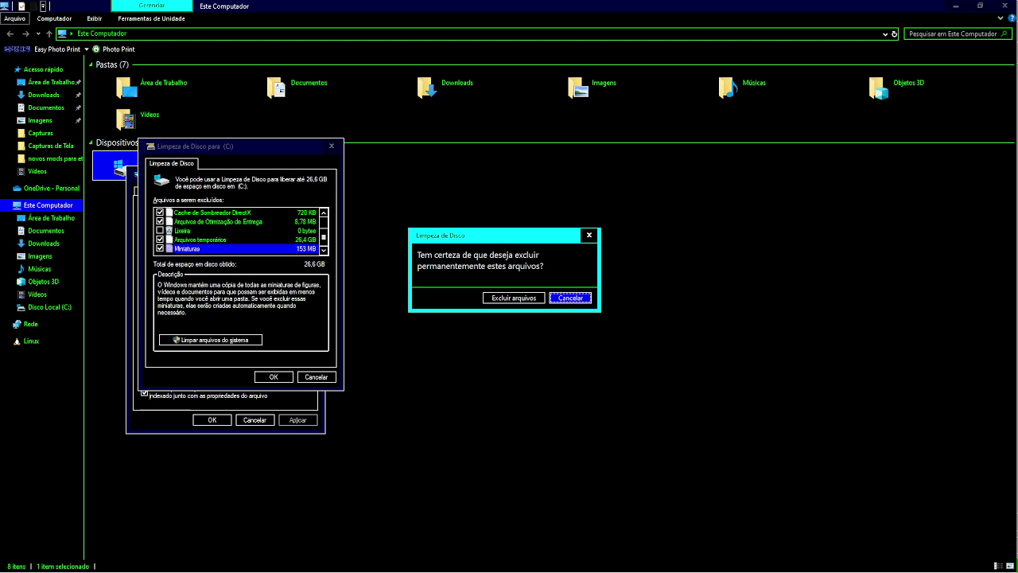
key(Left)
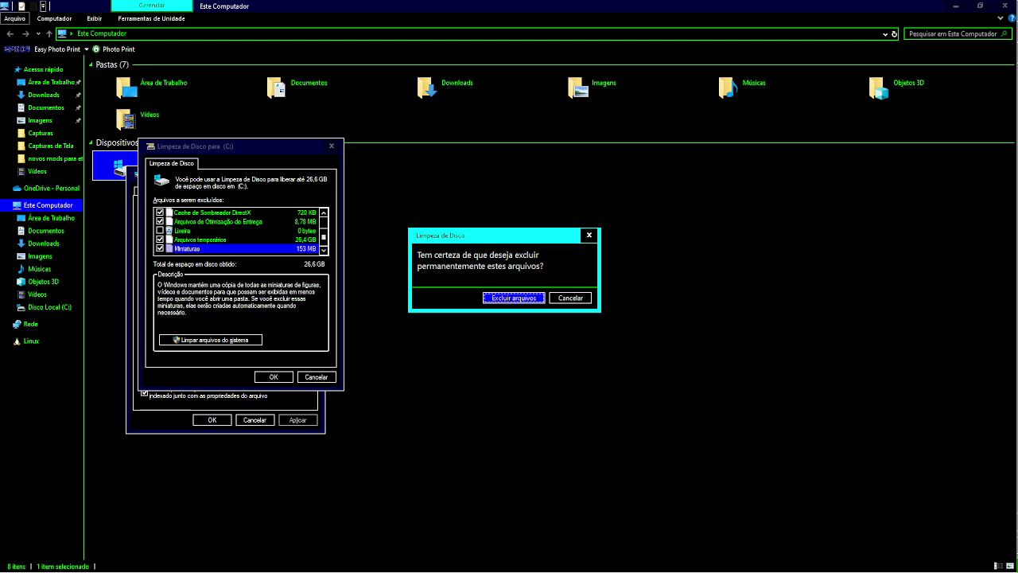
key(Return)
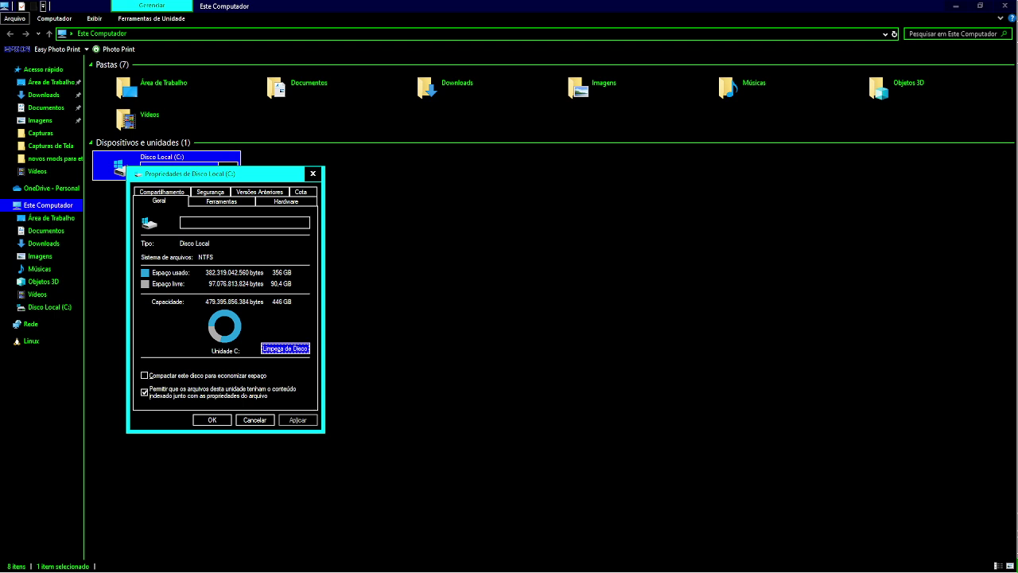
- Accept and close the properties dialog of Disco Local (C:)
key(Tab)
key(shift+Tab)
key(Tab)
key(Tab)
key(Tab)
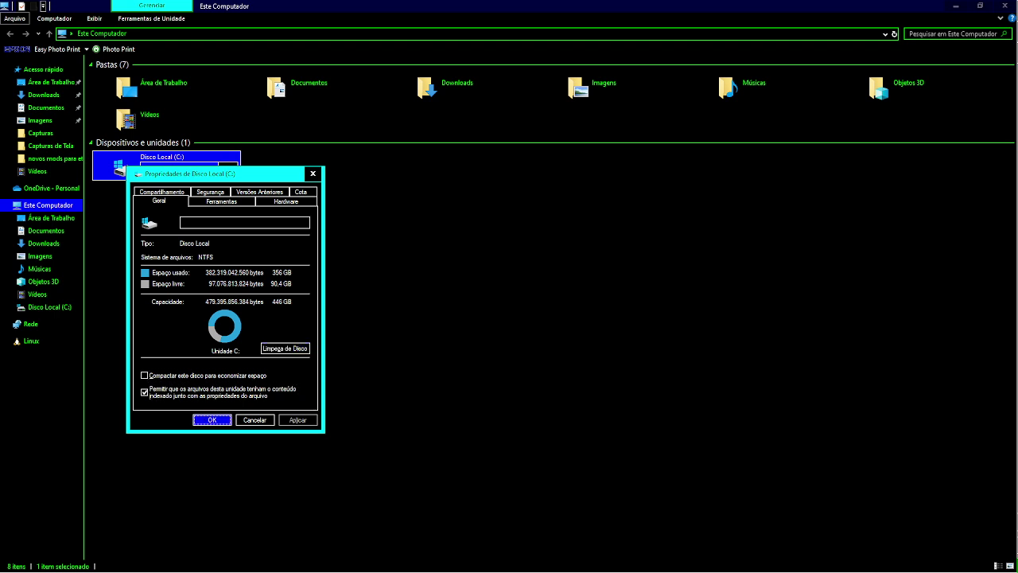
key(Return)
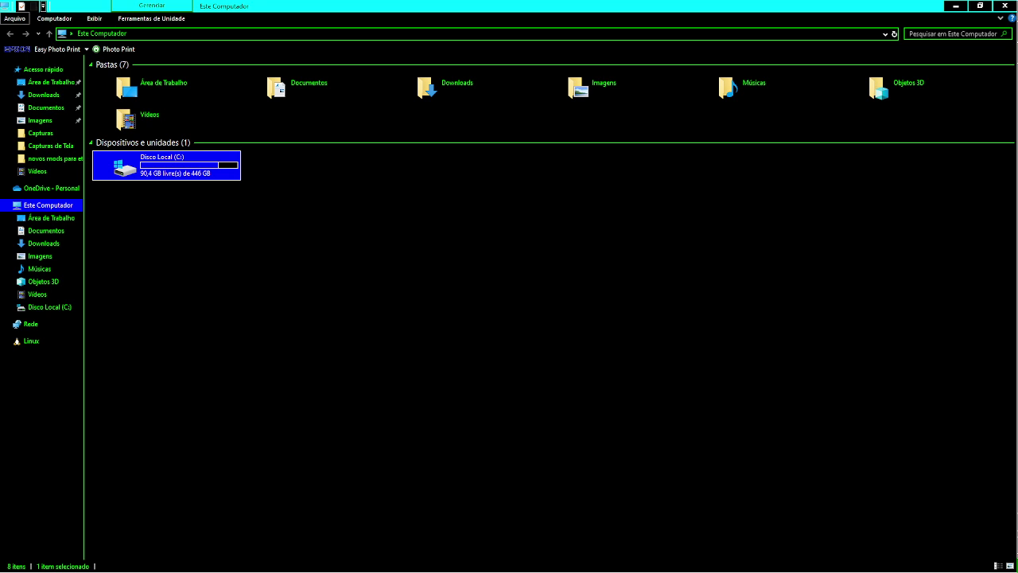
key(super+r)
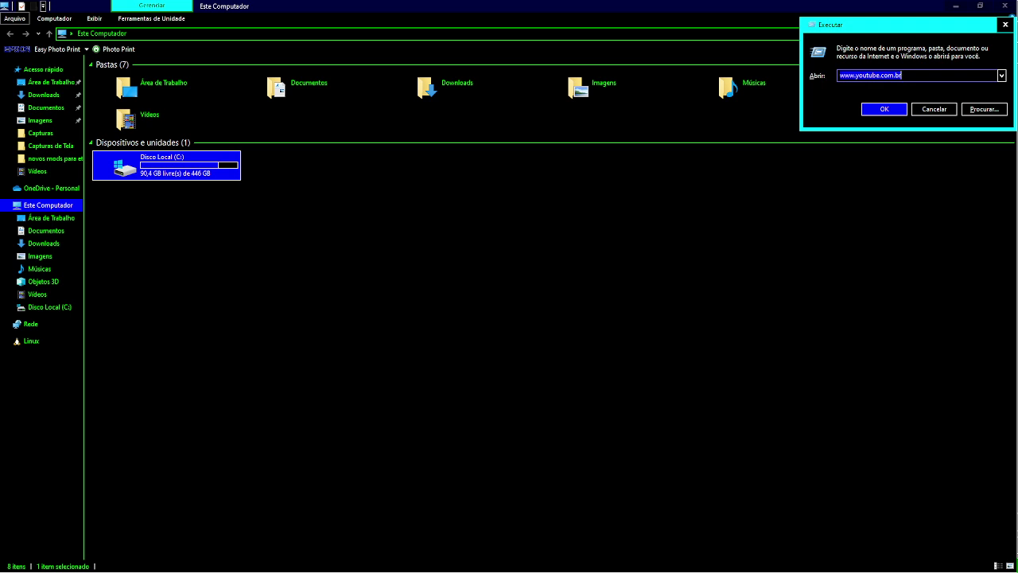
text(pre)
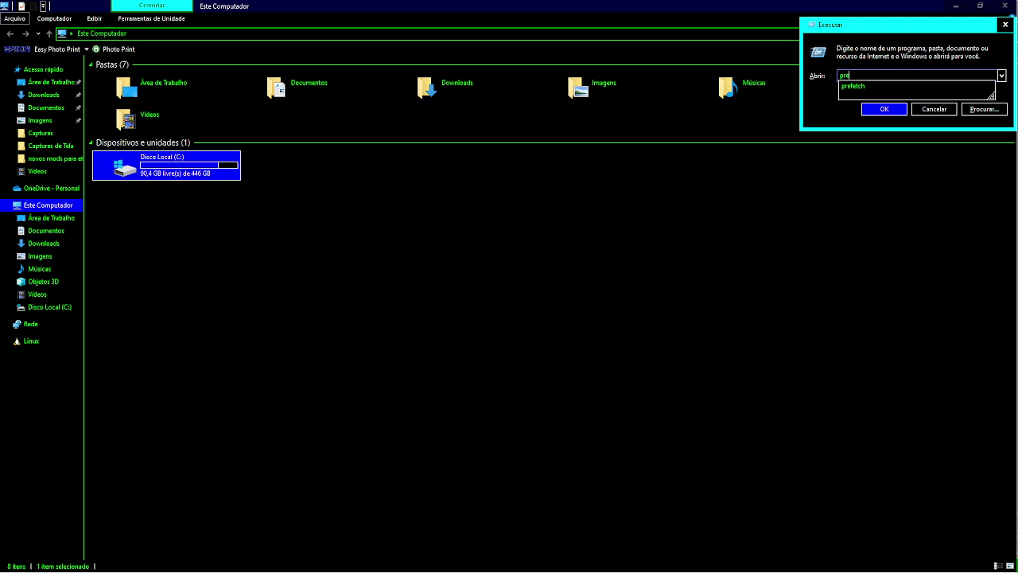
text(fetch)
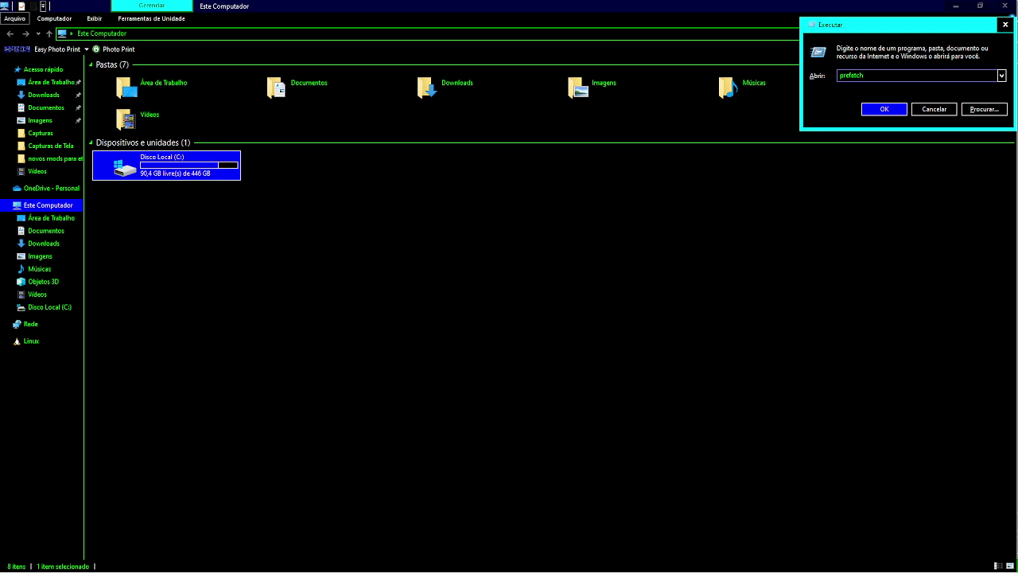
key(Return)
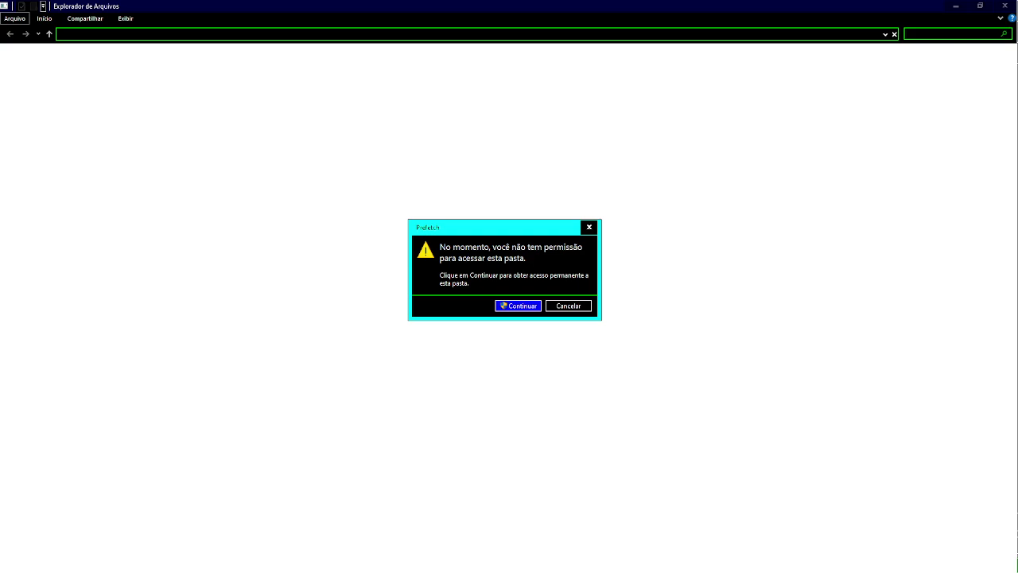
key(Escape)
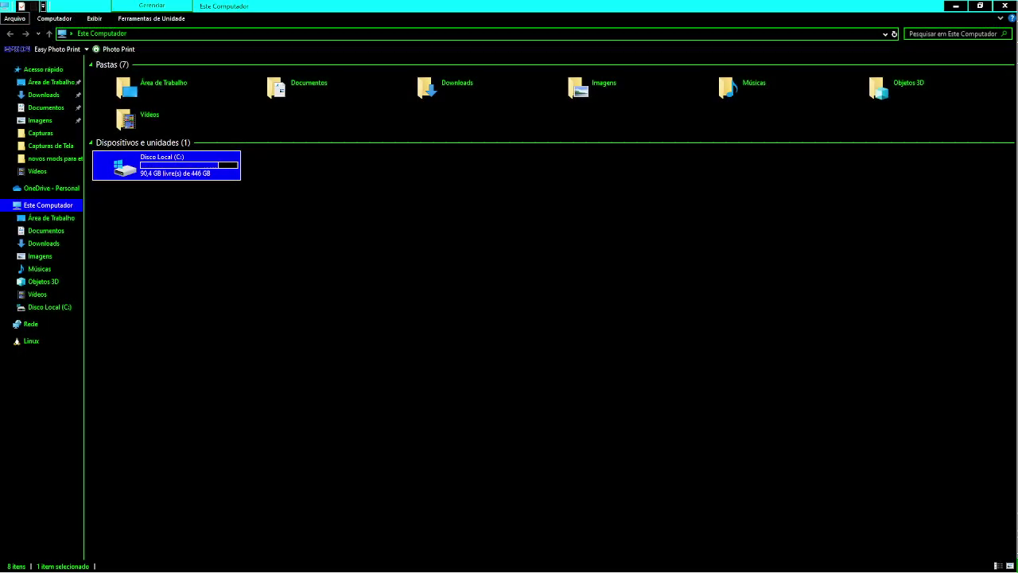
- Open the Windows prefetch folder with the Run command prefetch and grant permanent access to it
key(super+r)
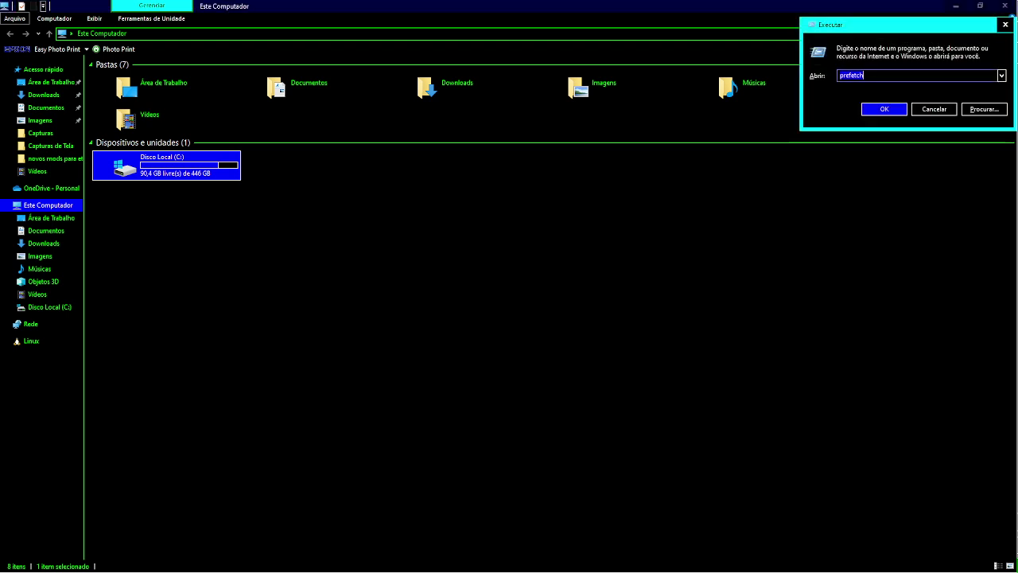
text(prefet)
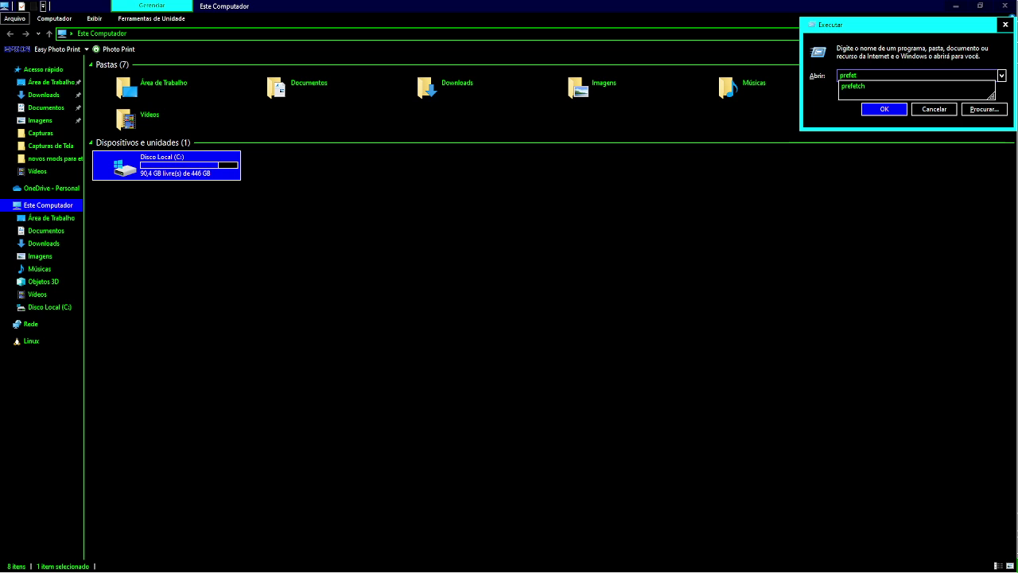
text(ch)
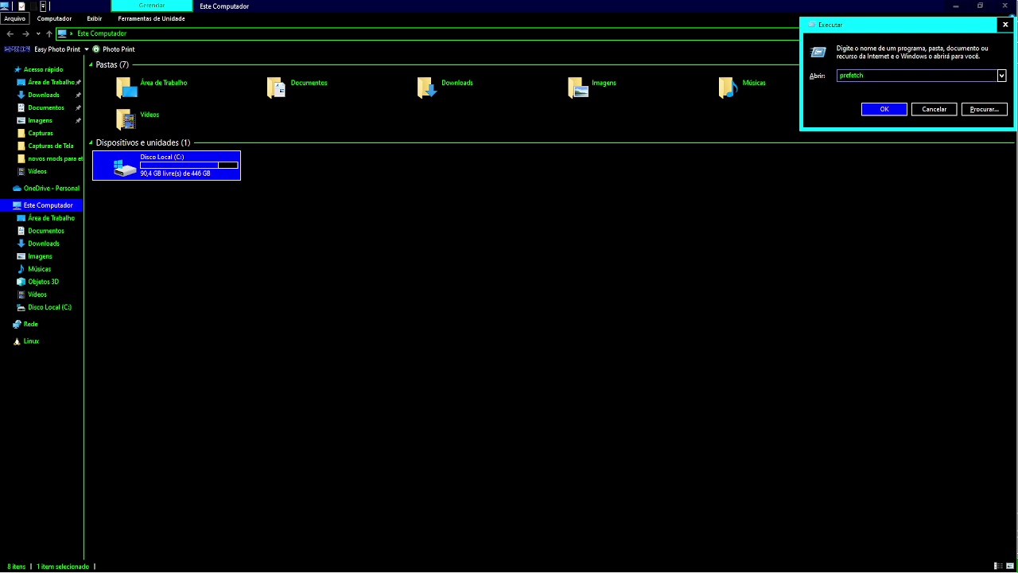
key(Return)
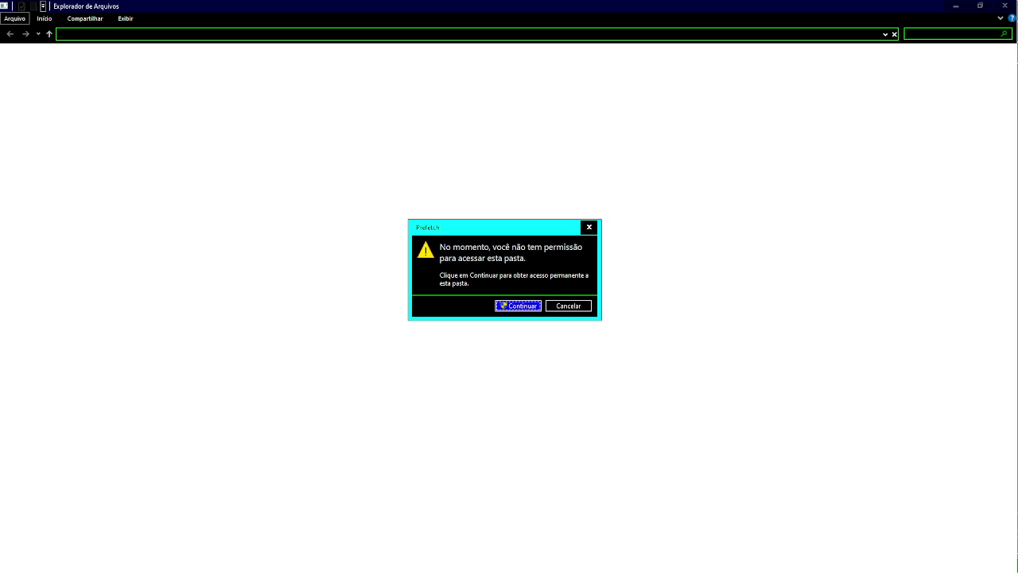
key(Tab)
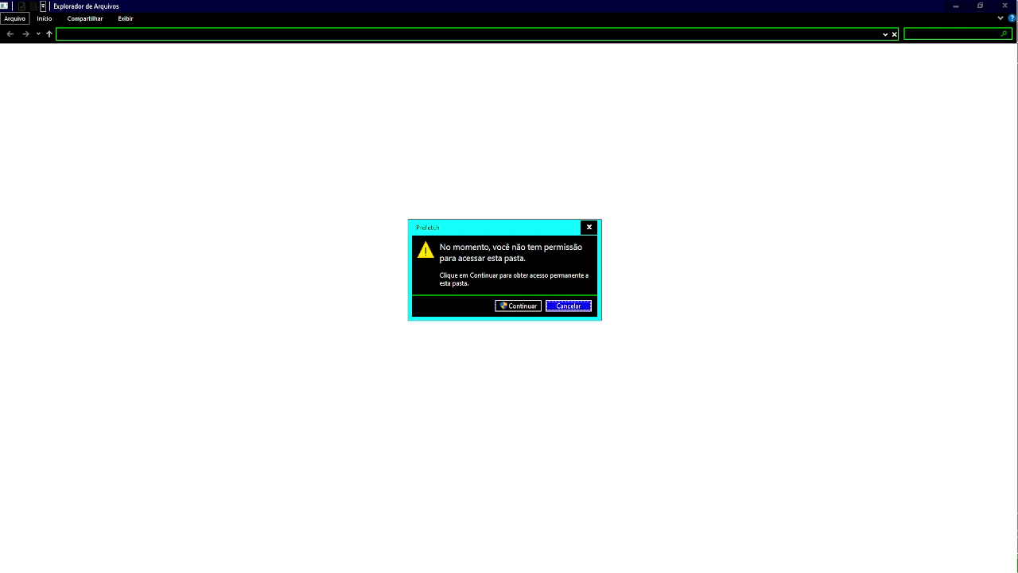
key(Tab)
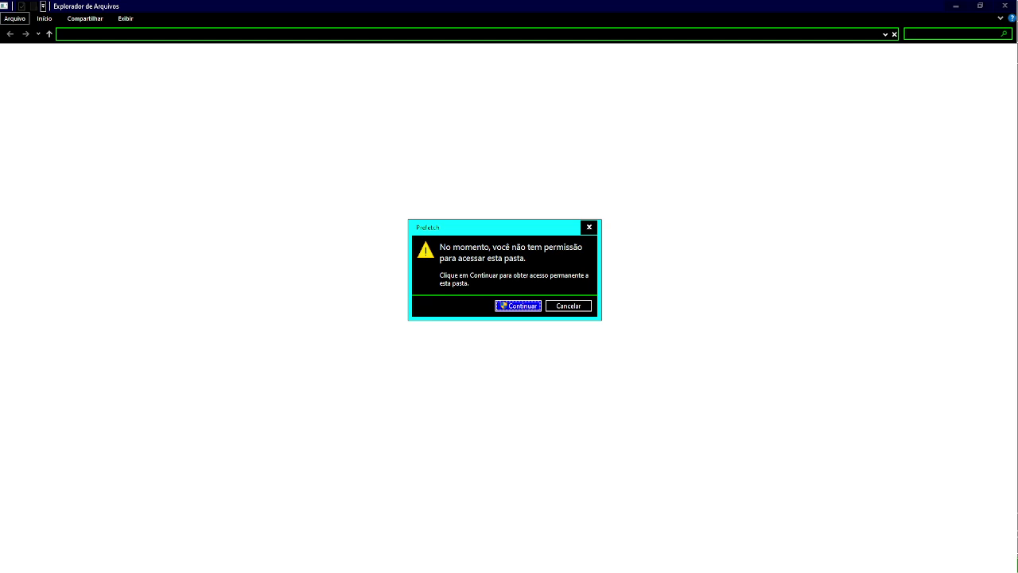
key(Return)
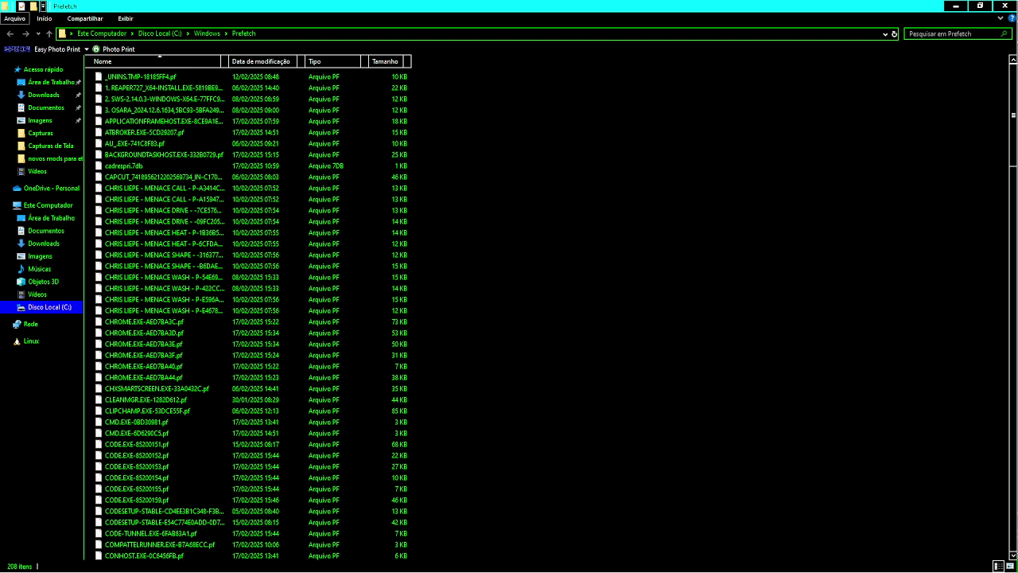
- Delete all files in the Prefetch folder, skipping the in-use file PfPre_488e0bde
key(ctrl+a)
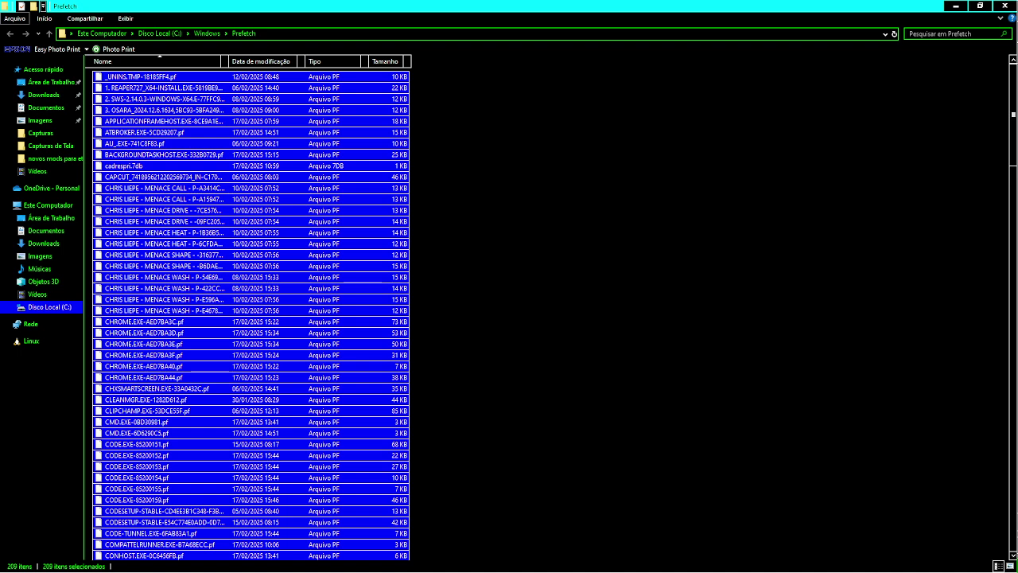
key(Delete)
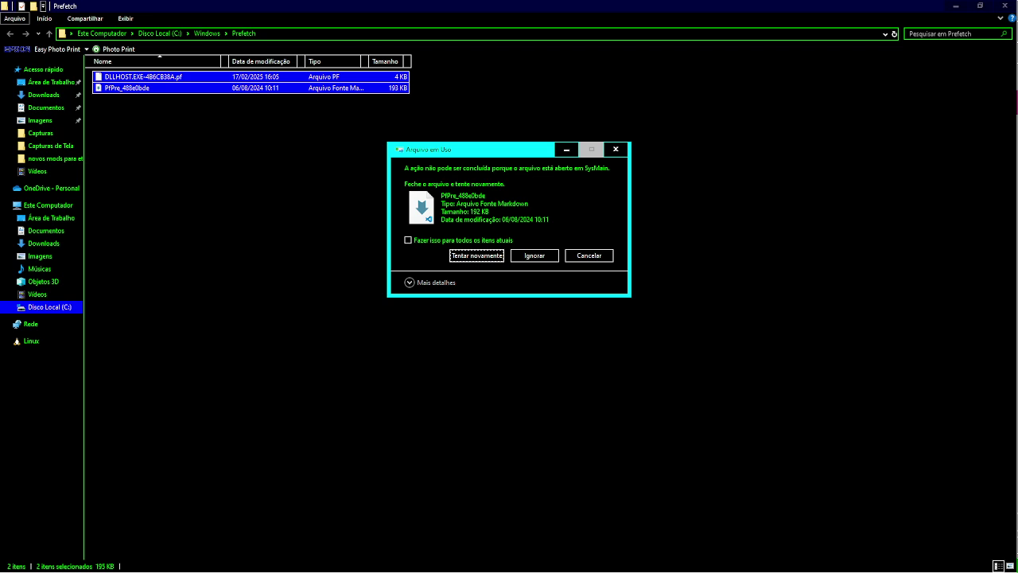
key(Tab)
key(Return)
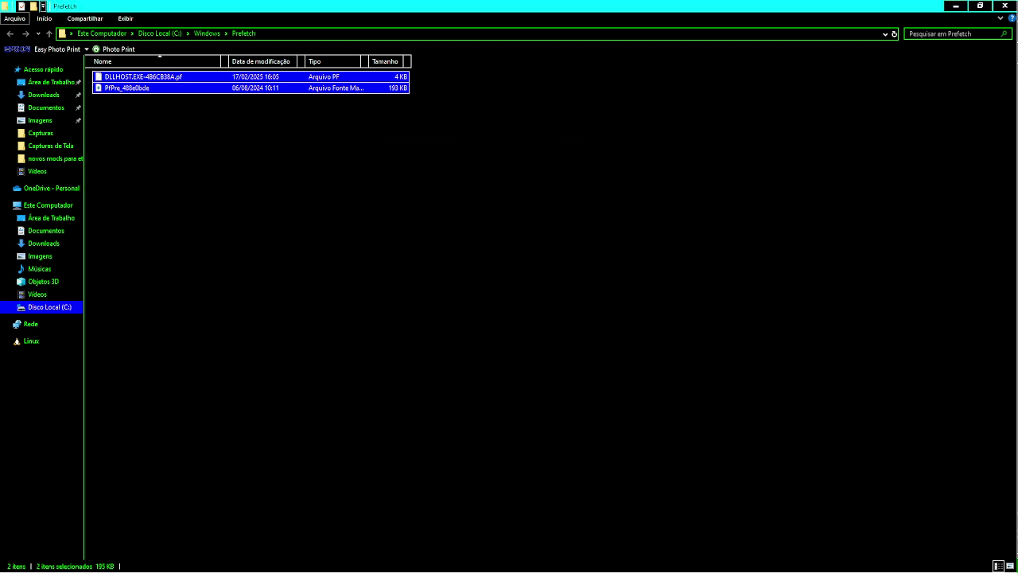
key(Up)
key(Down)
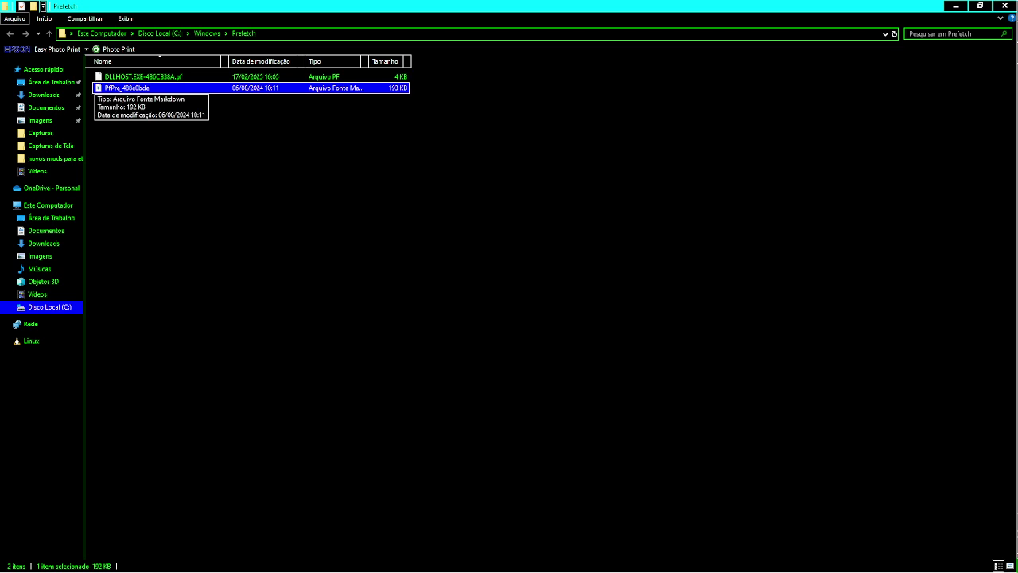
key(Up)
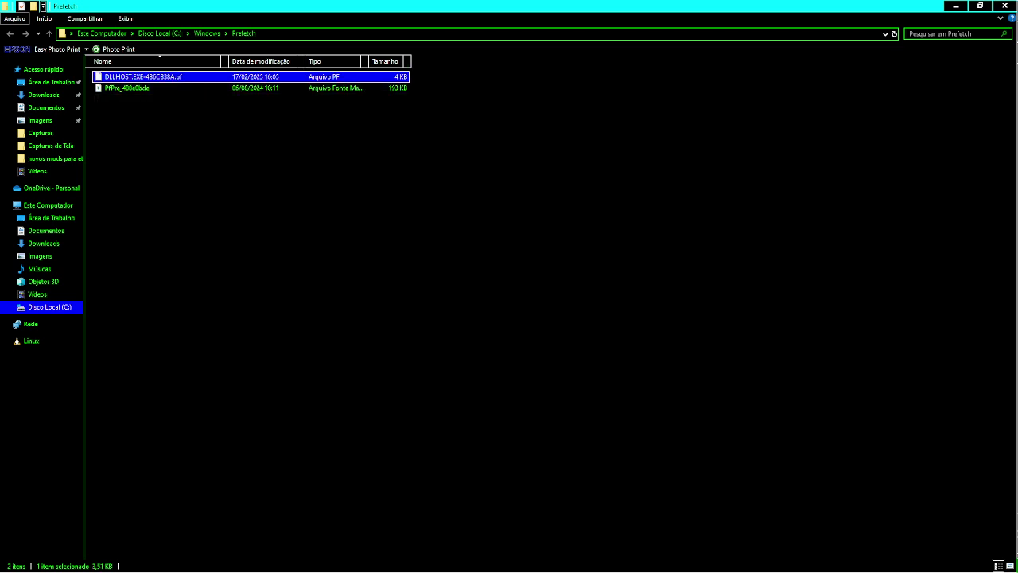
key(Down)
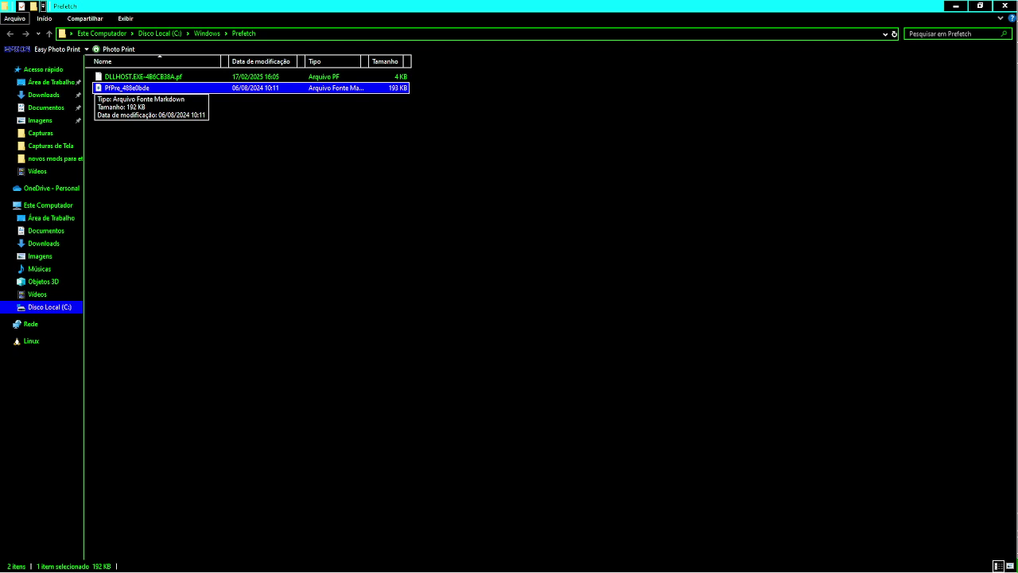
- Leave the Prefetch folder and open the user's temporary files folder with the Run command %temp%
key(alt+Left)
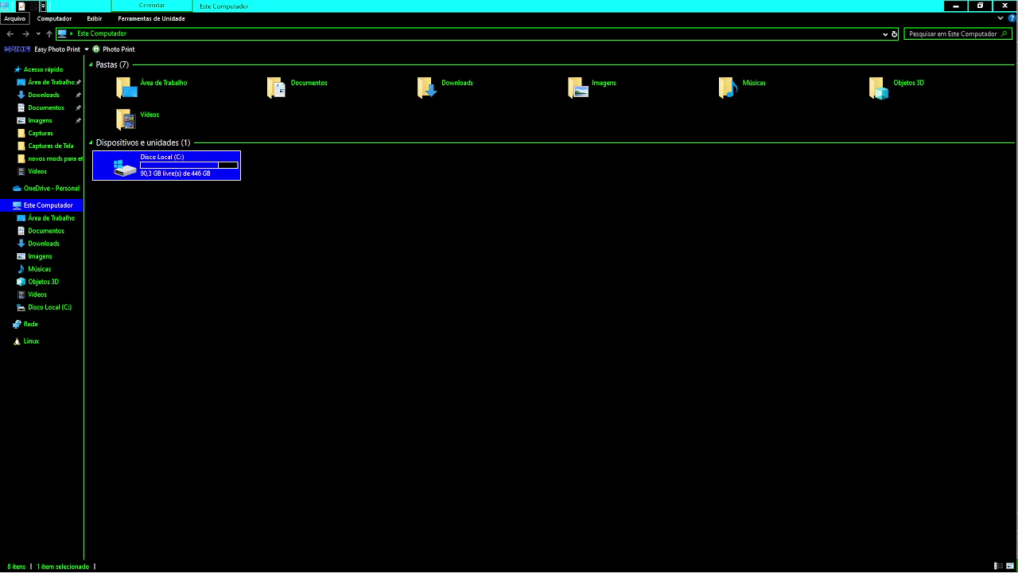
key(super+r)
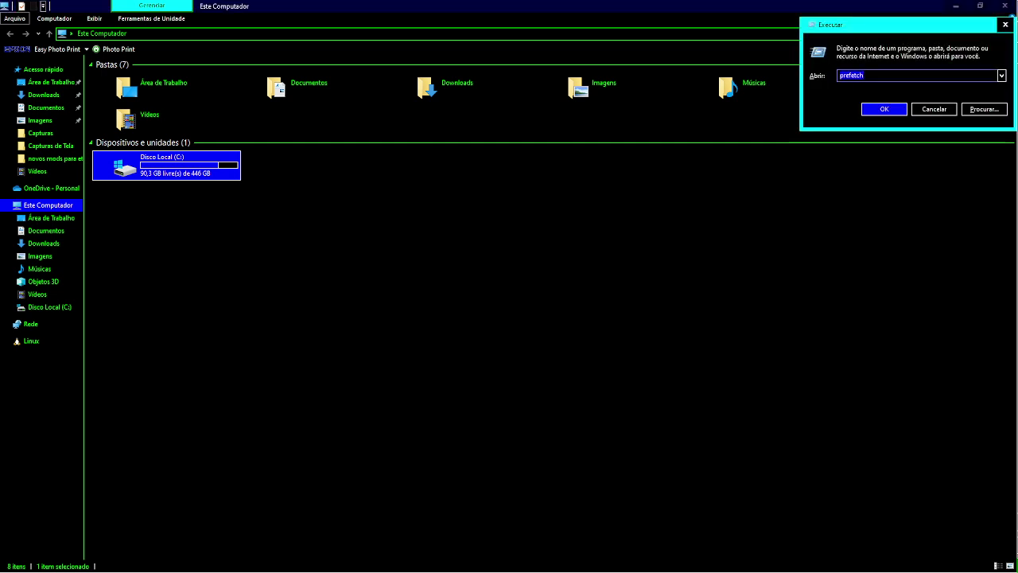
text(%temp%)
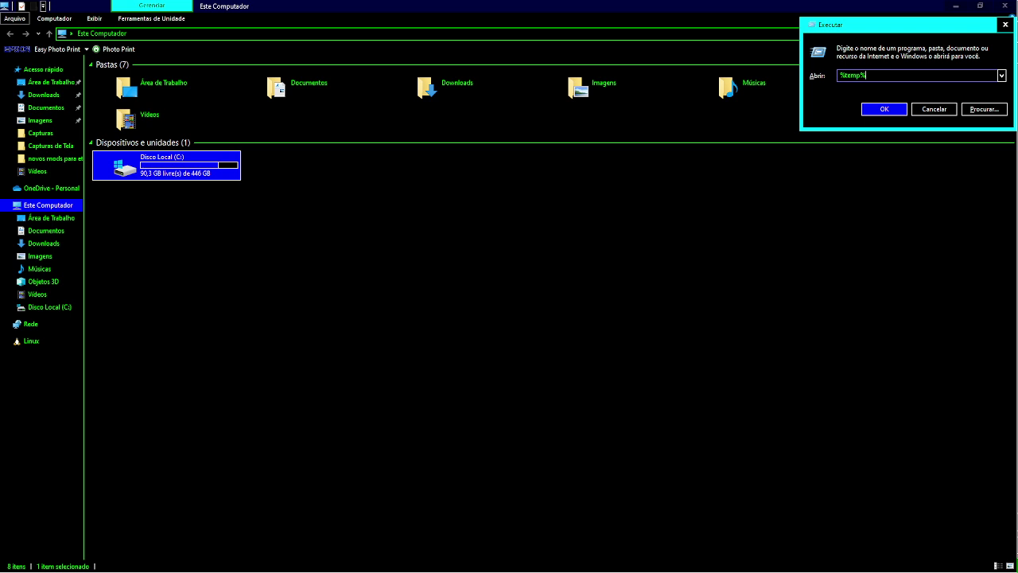
key(Return)
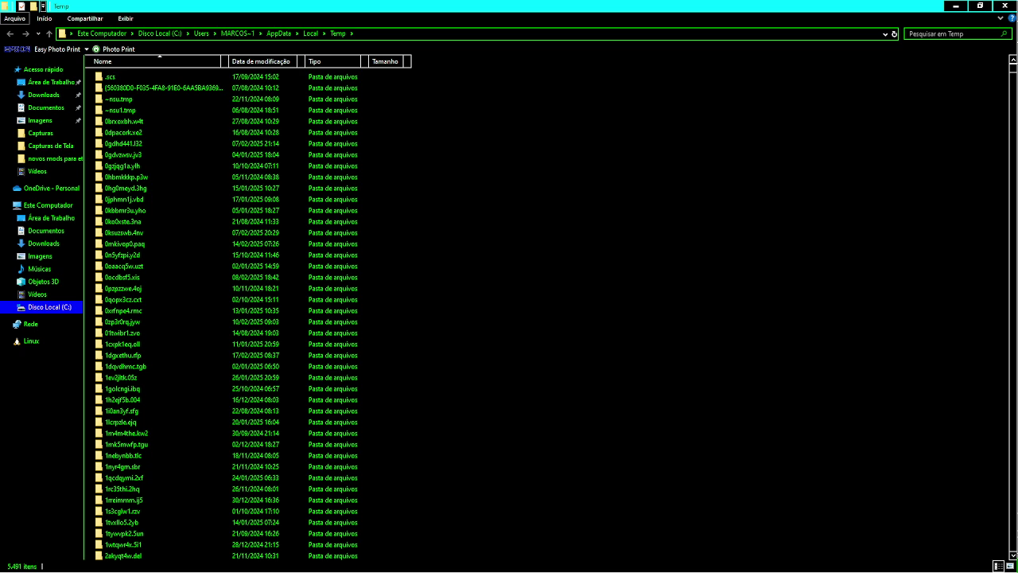
- Delete everything in the Temp folder, granting administrator permission for msdtadmin and accepting permanent deletion
key(ctrl+a)
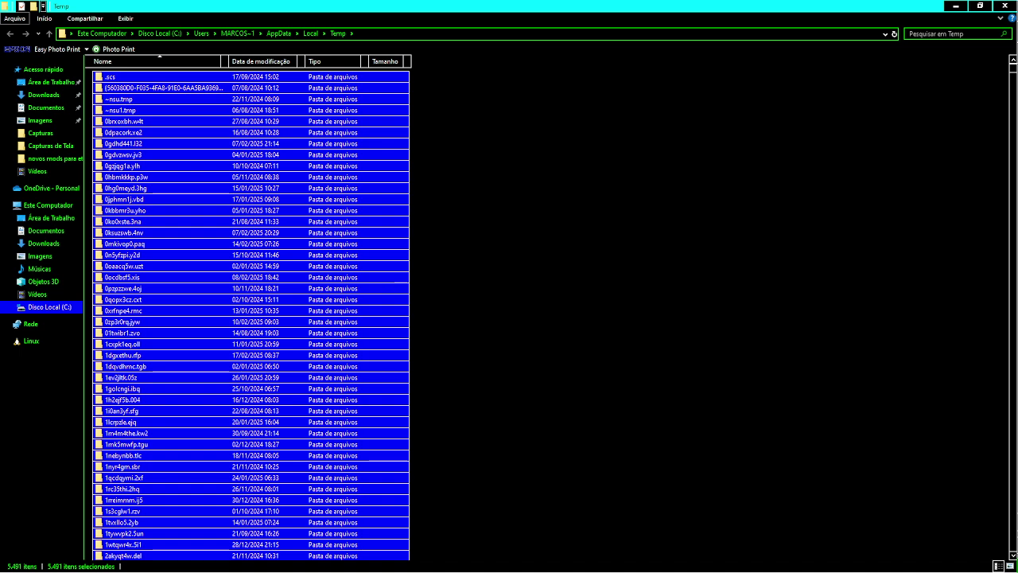
key(Delete)
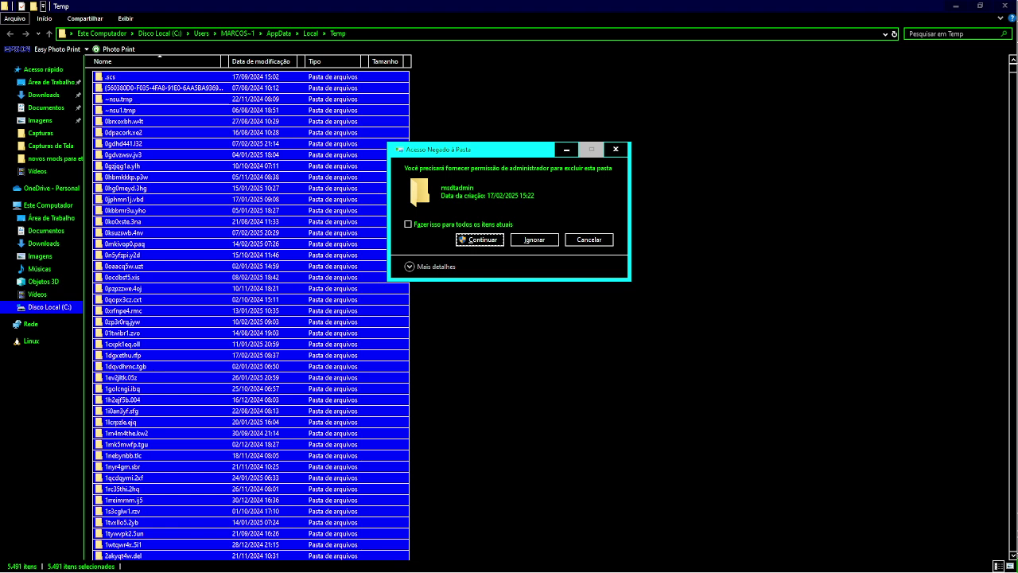
key(Tab)
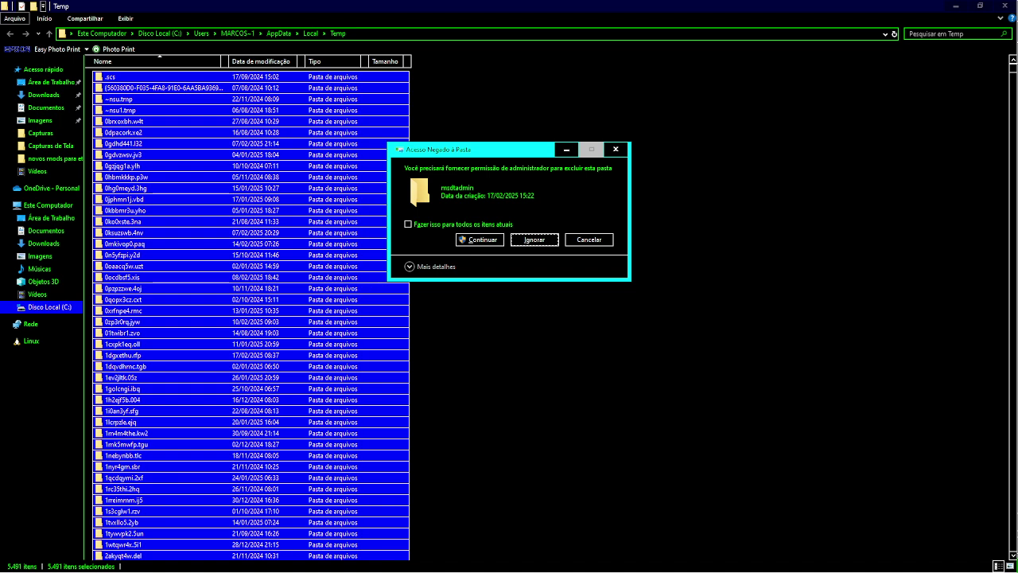
key(shift+Tab)
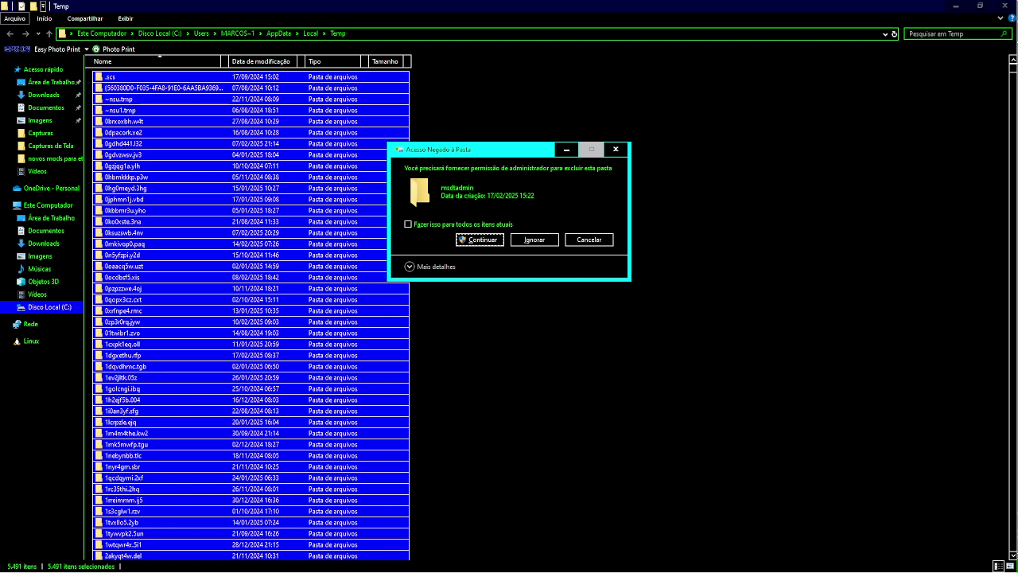
key(Return)
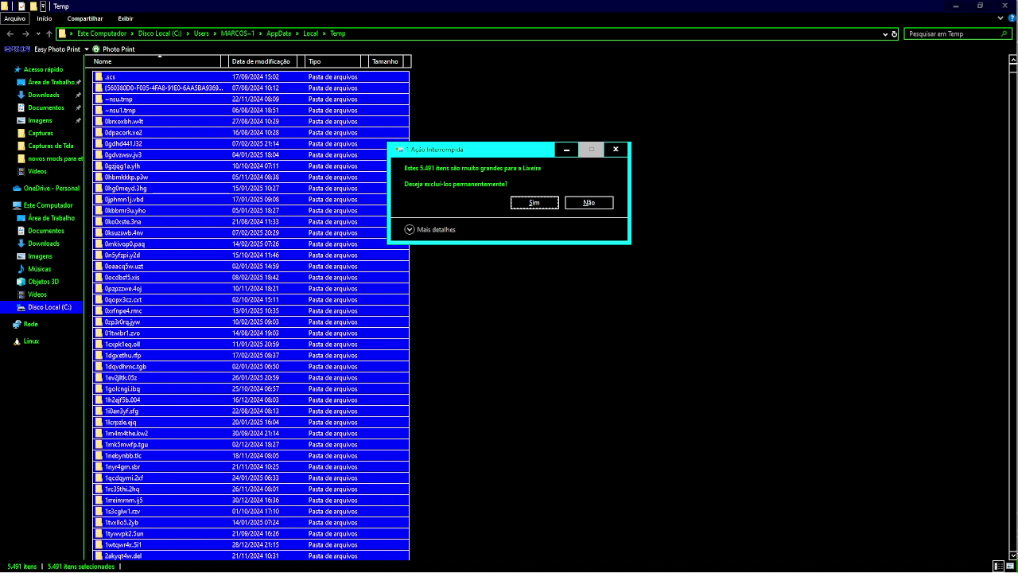
key(Left)
key(Return)
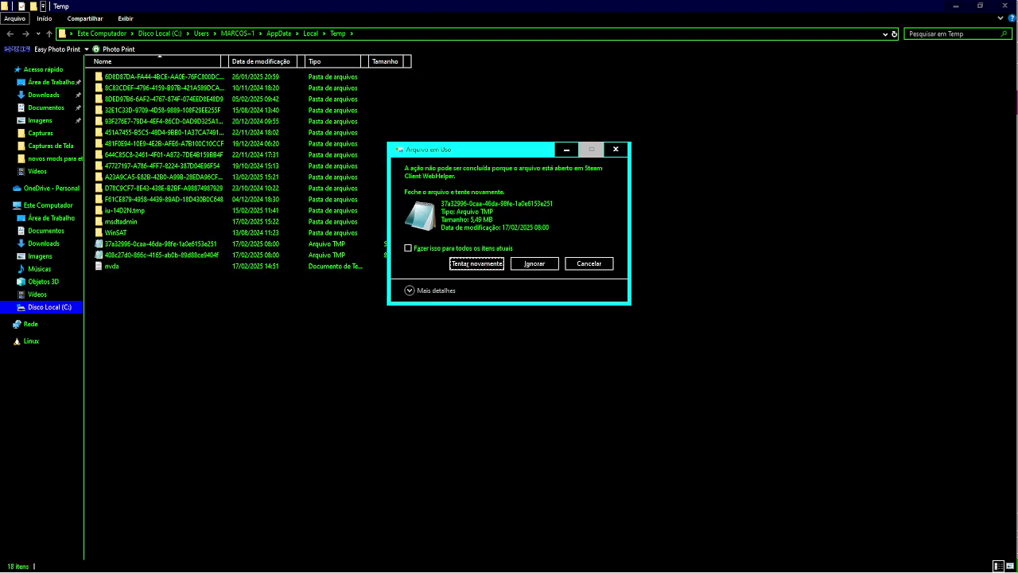
- Skip the two TMP files held open by Steam Client WebHelper so the Temp deletion can finish
key(Tab)
key(Tab)
key(shift+Tab)
key(Return)
key(Tab)
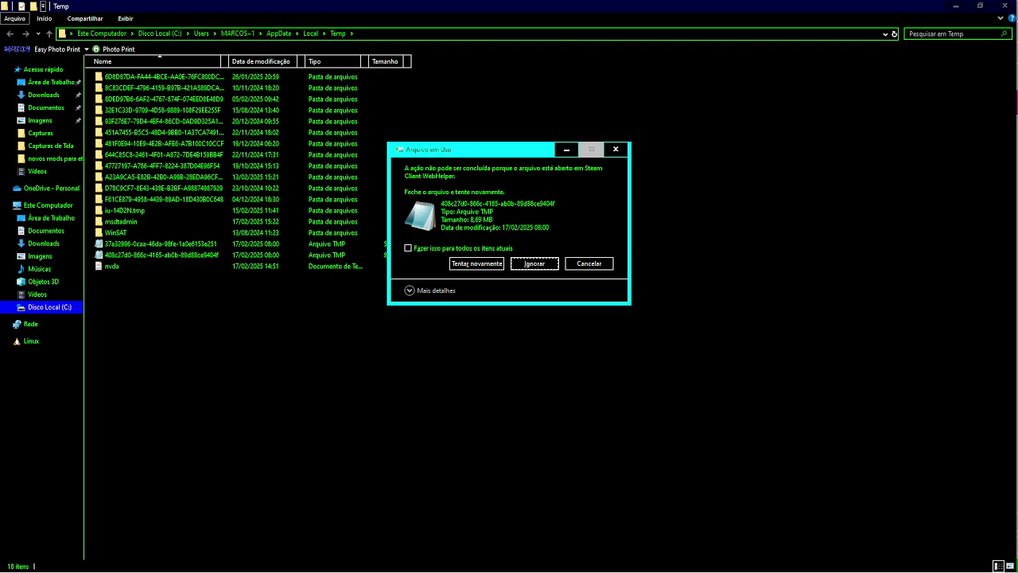
key(shift+Tab)
key(shift+Tab)
key(Tab)
key(Tab)
key(Tab)
key(Tab)
key(Tab)
key(Return)
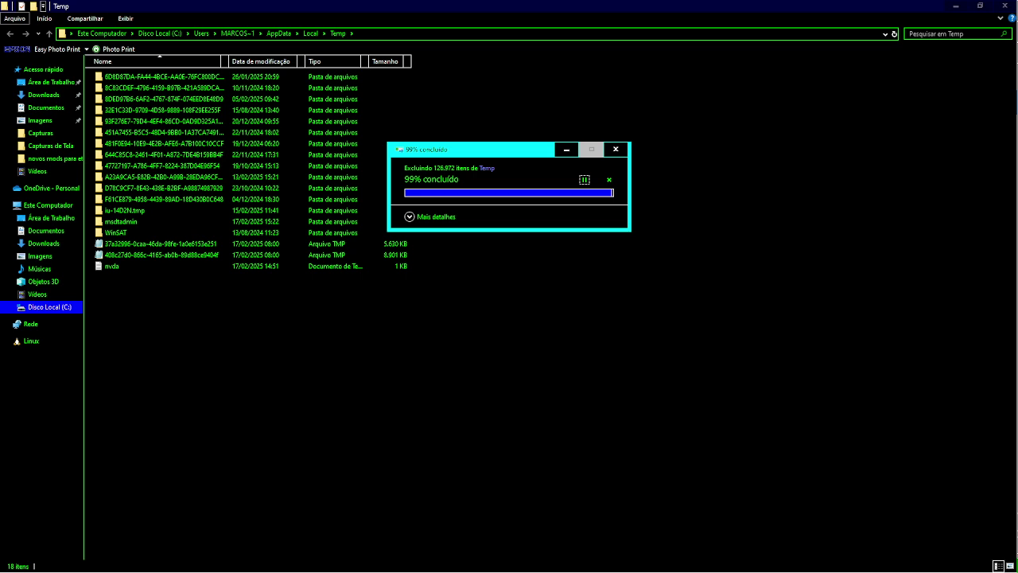
- Review the items still left in the Temp folder, from the first folder down to the nvda text document
key(alt+Tab)
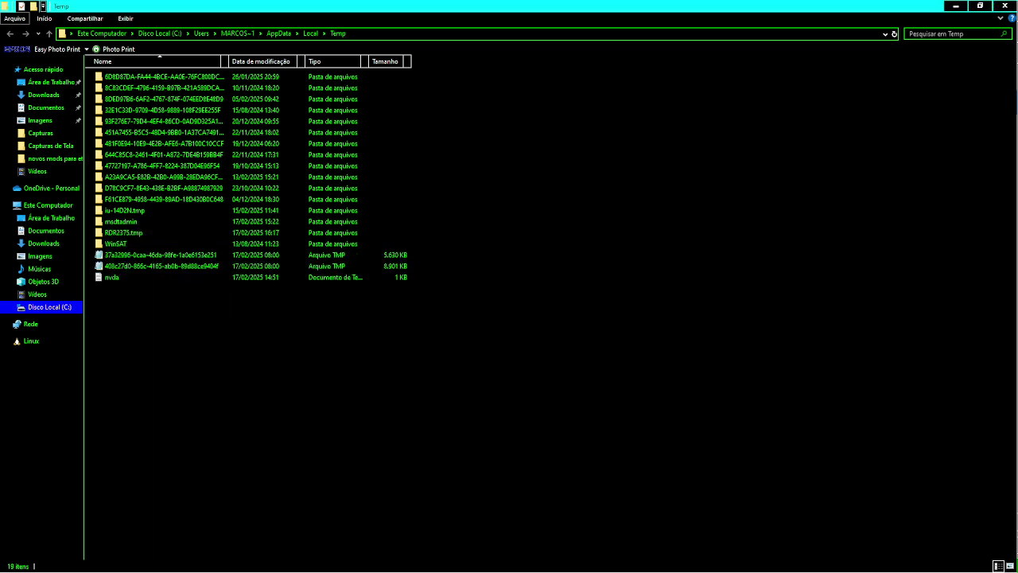
key(Down)
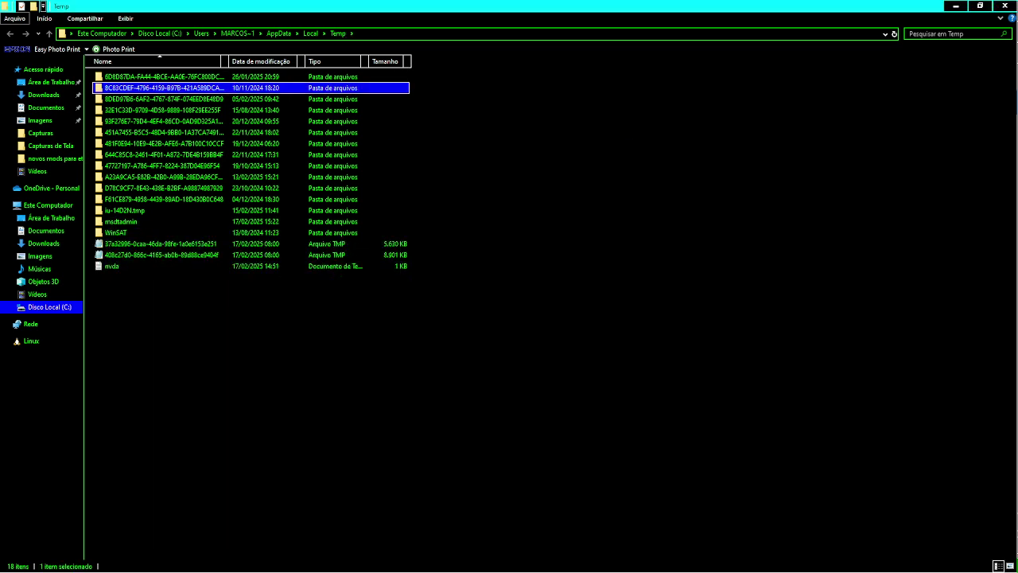
key(Up)
key(Down)
key(Down)
key(Down)
key(Down)
key(Down)
key(Down)
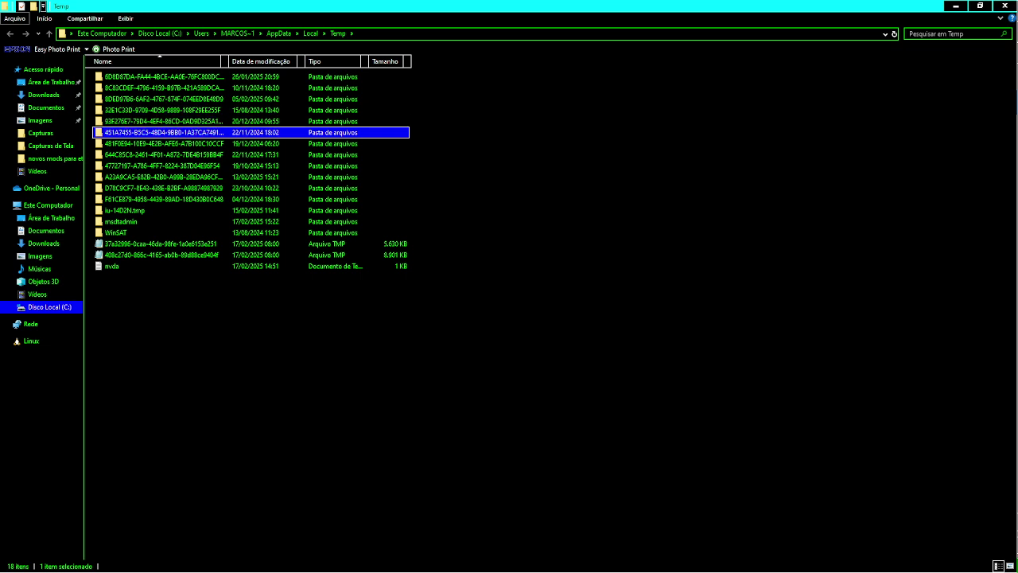
key(Down)
key(Down)
key(Down)
key(Down)
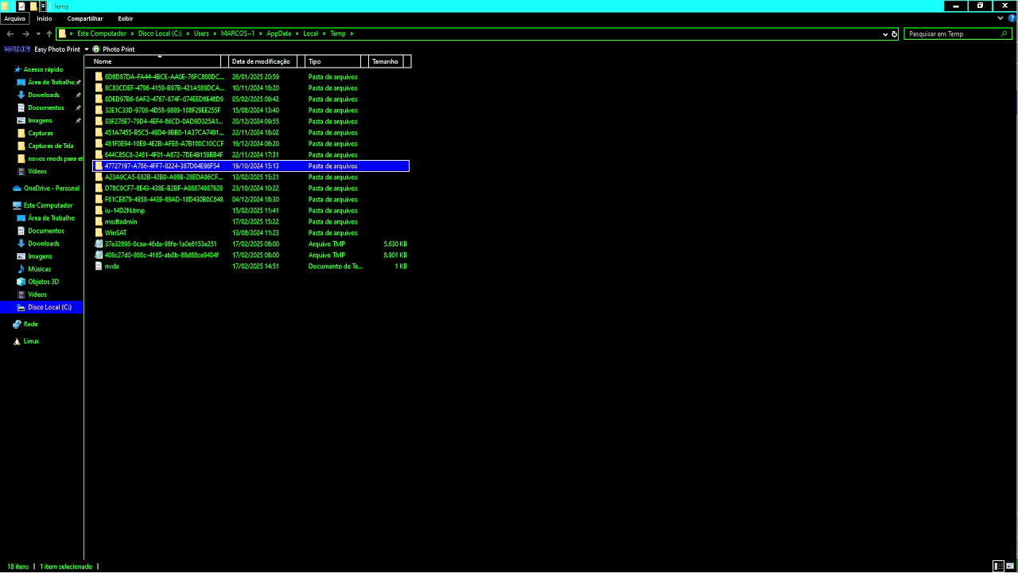
key(Down)
key(Down)
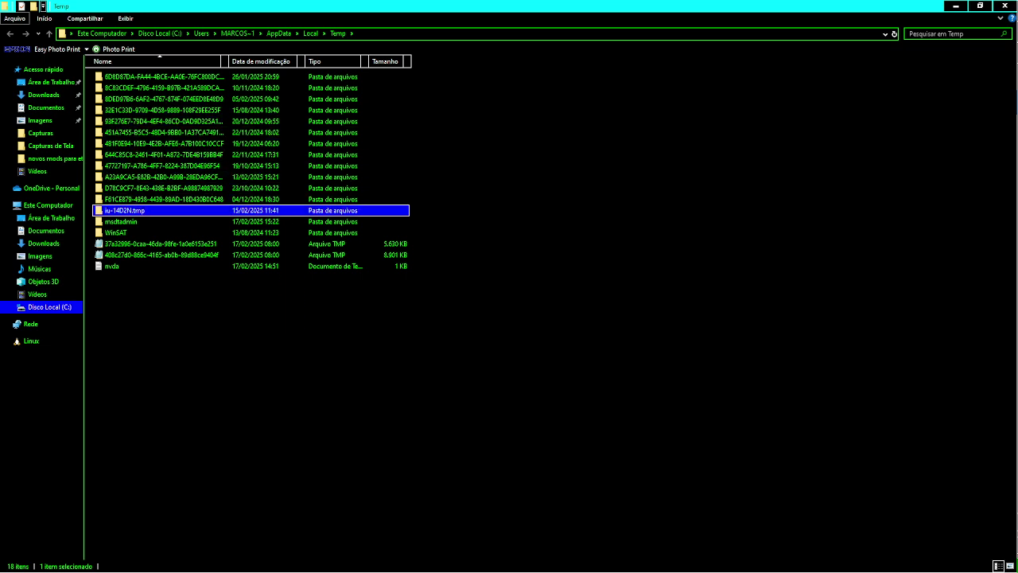
key(Down)
key(Down)
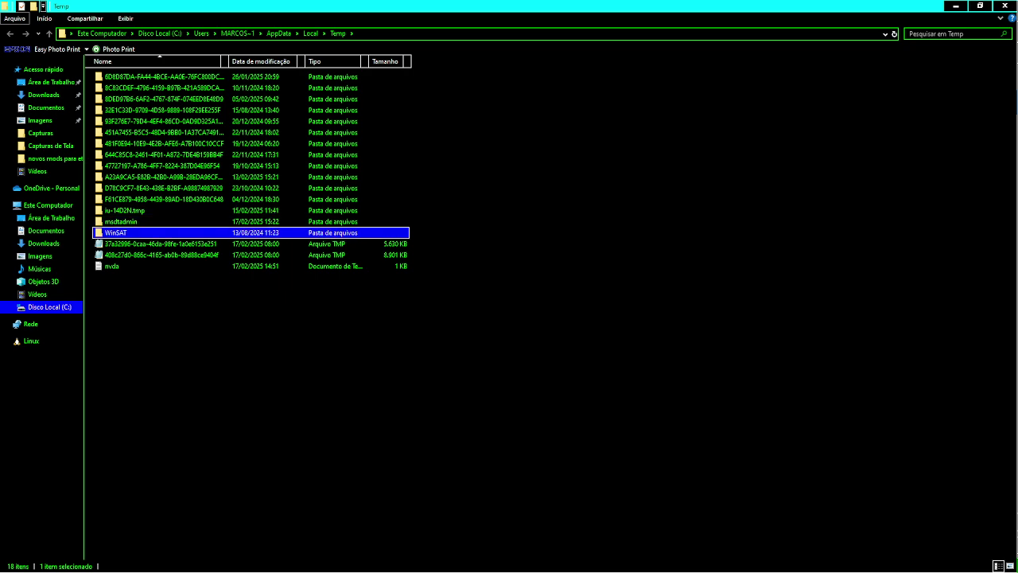
key(Down)
key(Down)
key(Down)
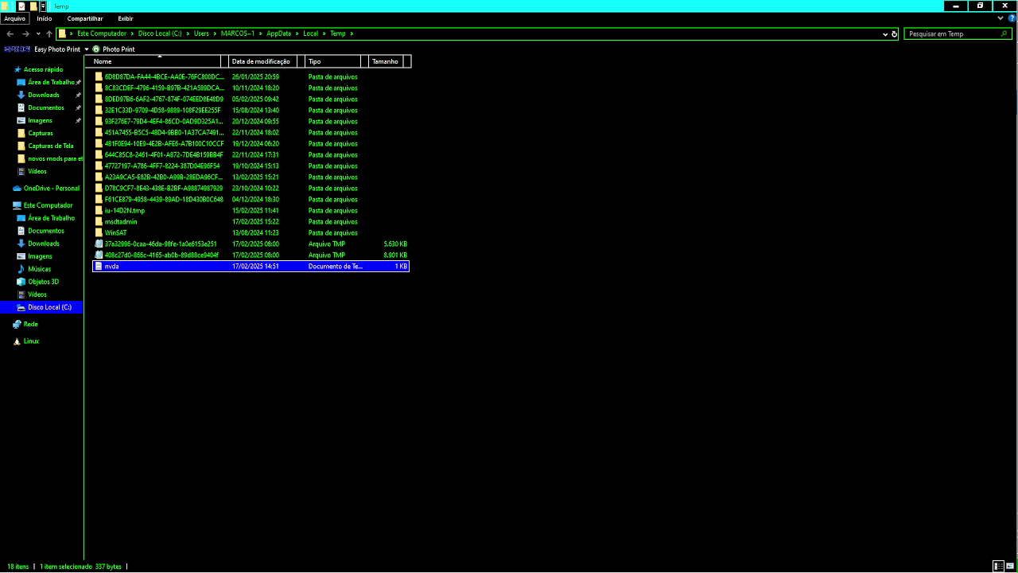
key(Up)
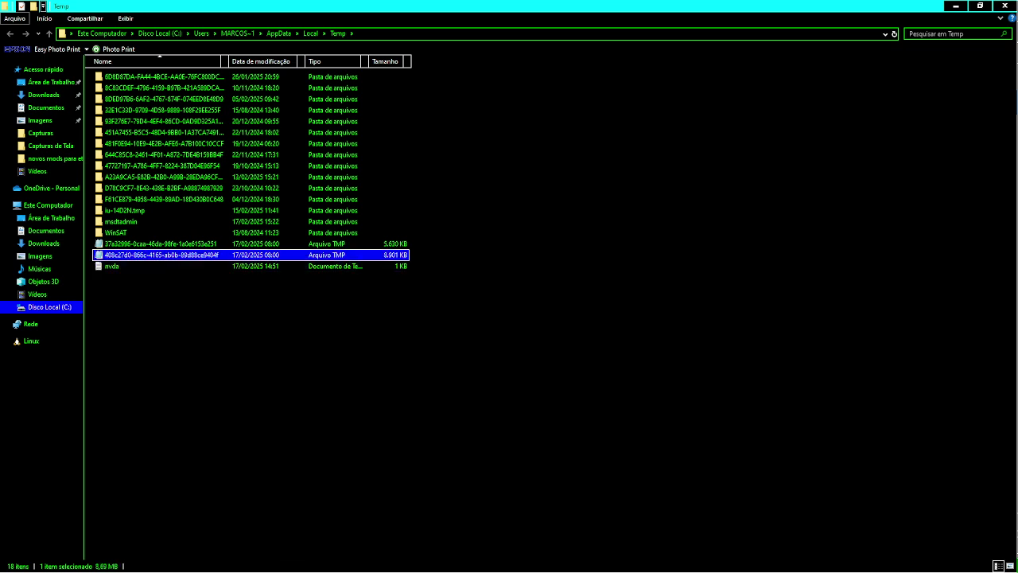
key(Down)
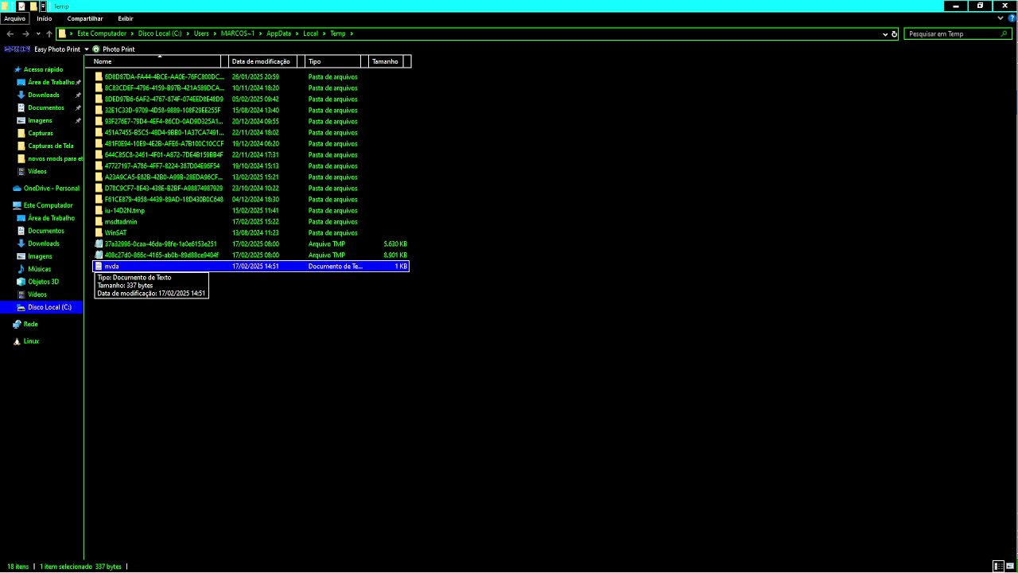
click(159, 254)
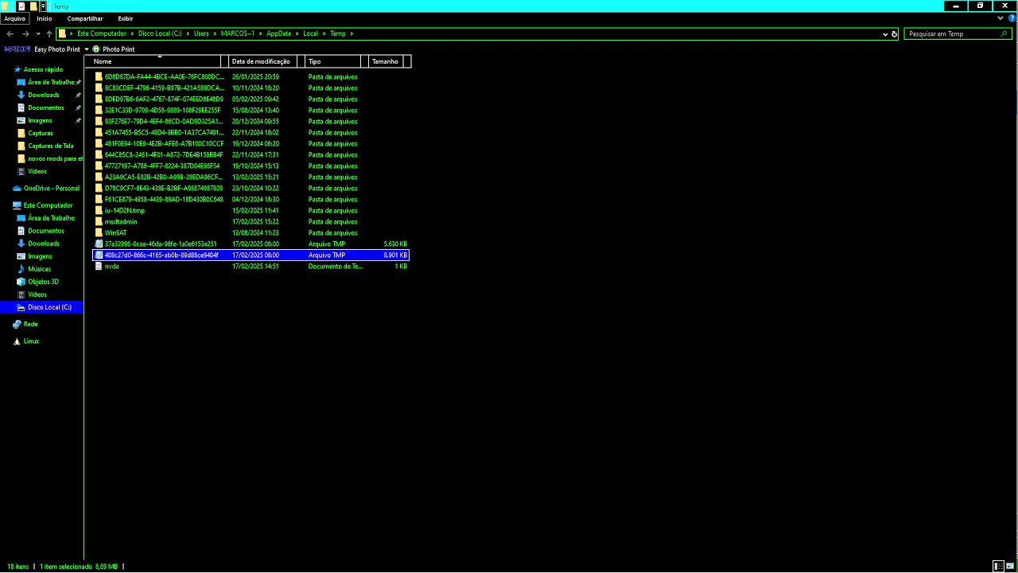
click(159, 243)
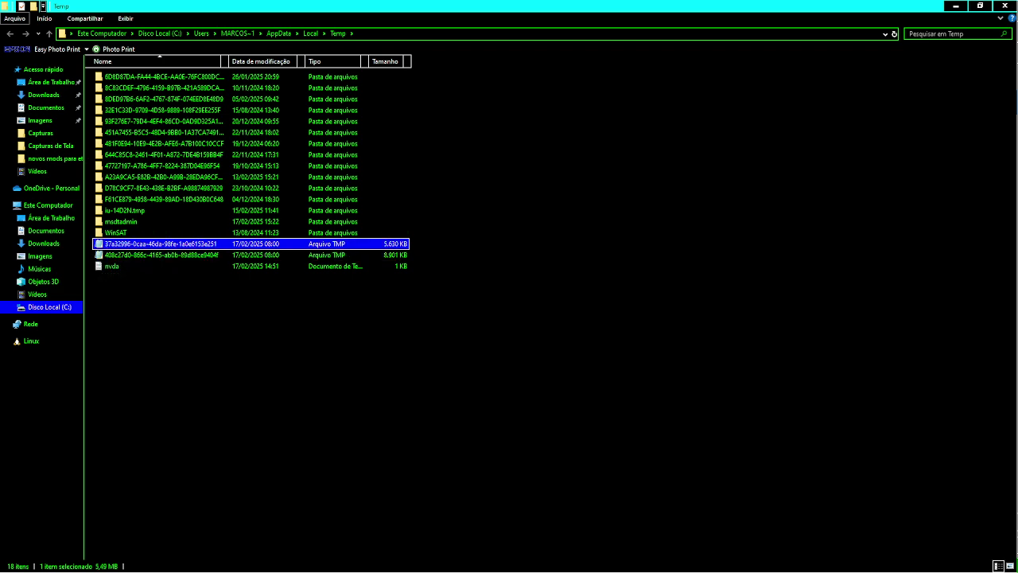
click(159, 232)
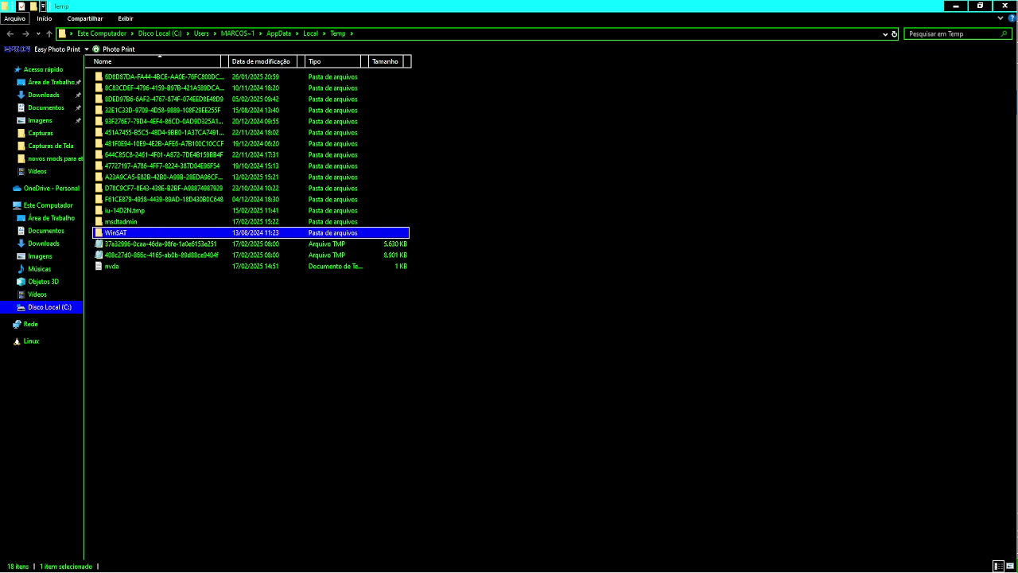
click(159, 221)
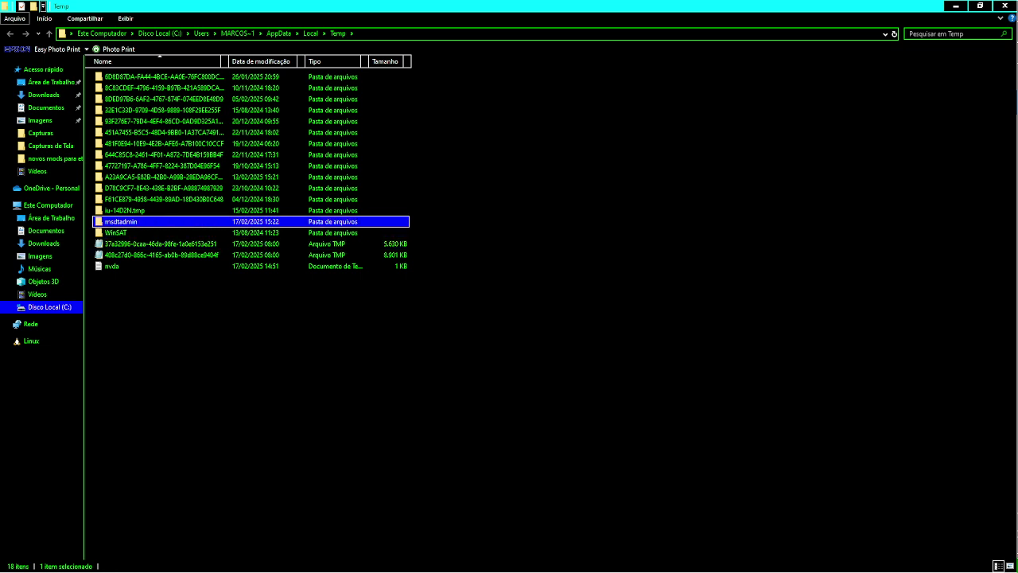
click(159, 210)
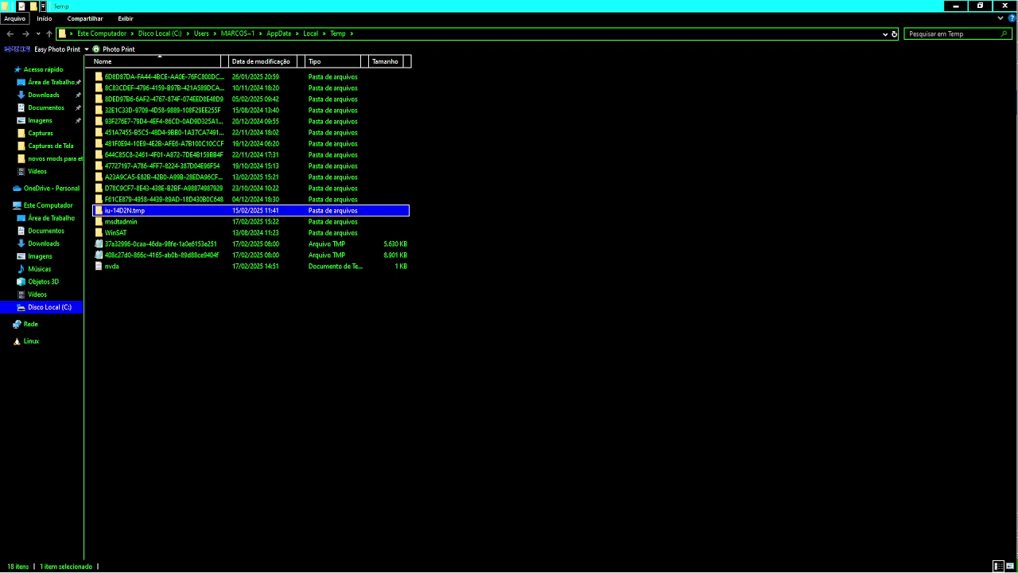
click(159, 199)
click(159, 188)
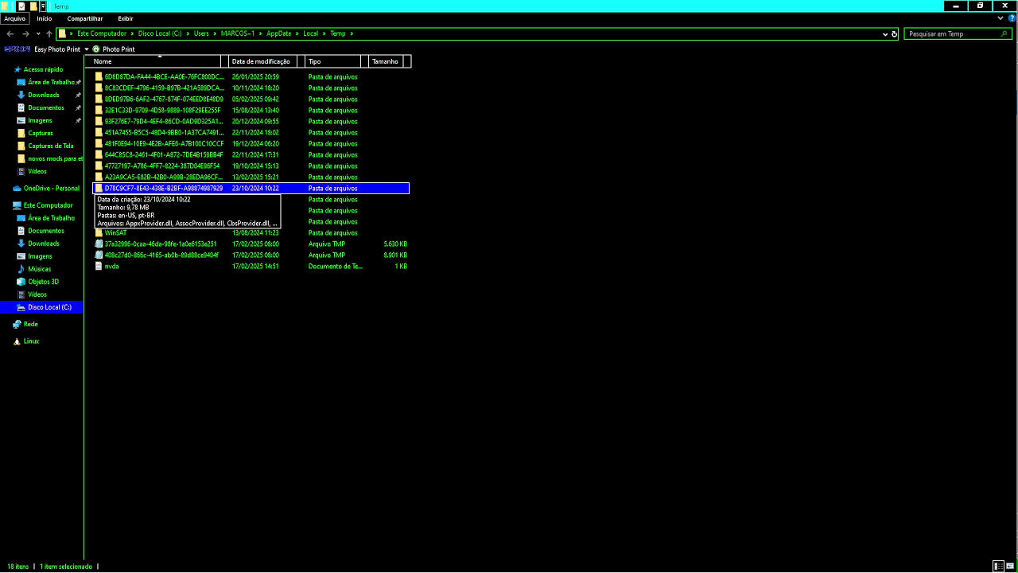
- Check the progress of the Temp deletion and look through the open windows before returning to the Temp folder
key(Delete)
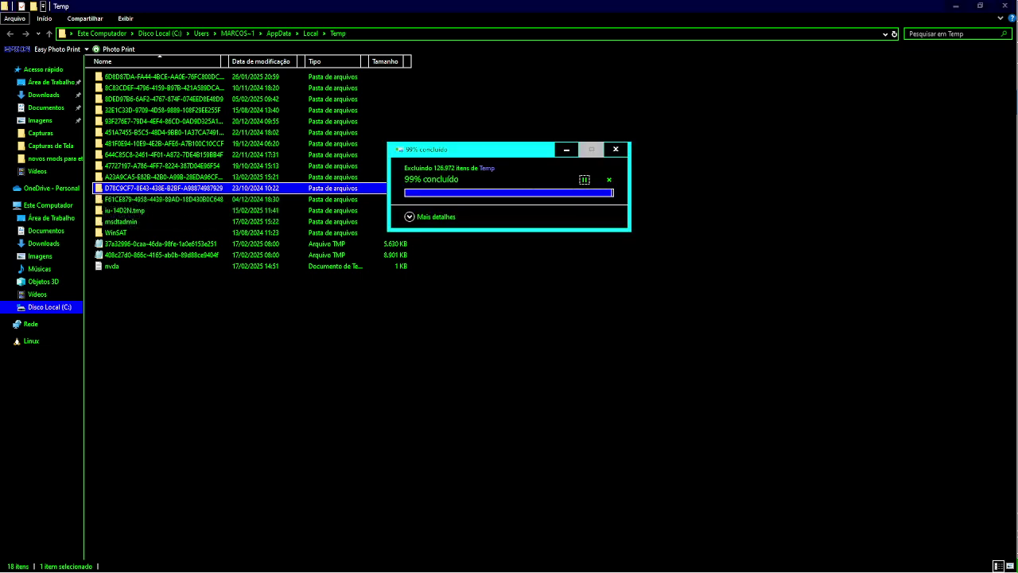
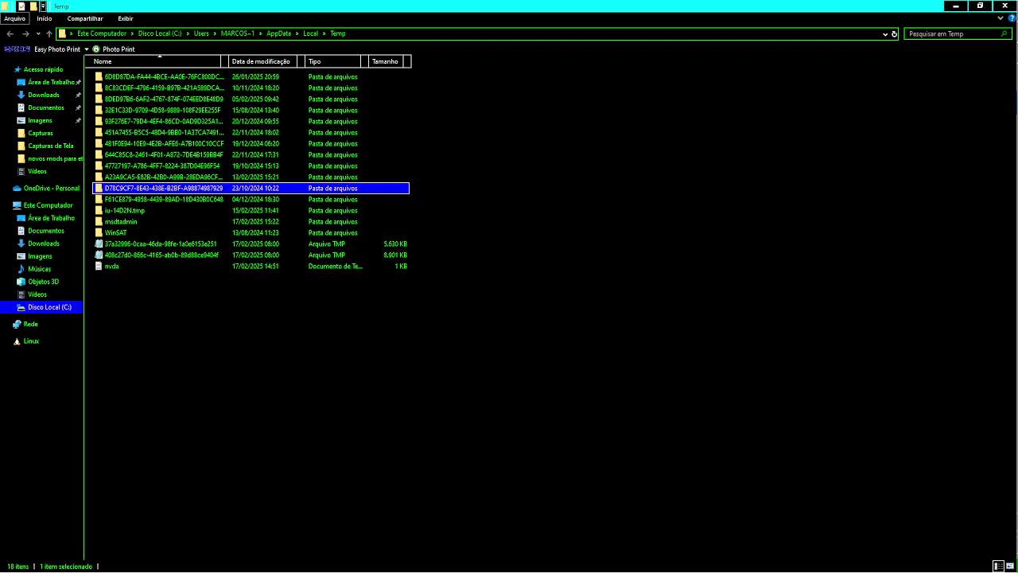
key(alt+Tab)
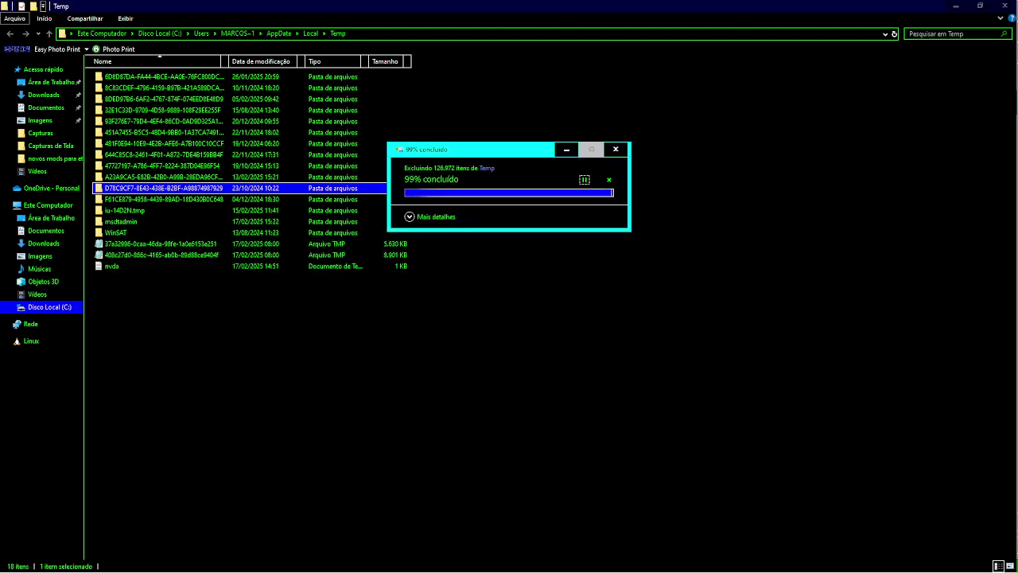
key(Tab)
key(Tab)
key(Tab)
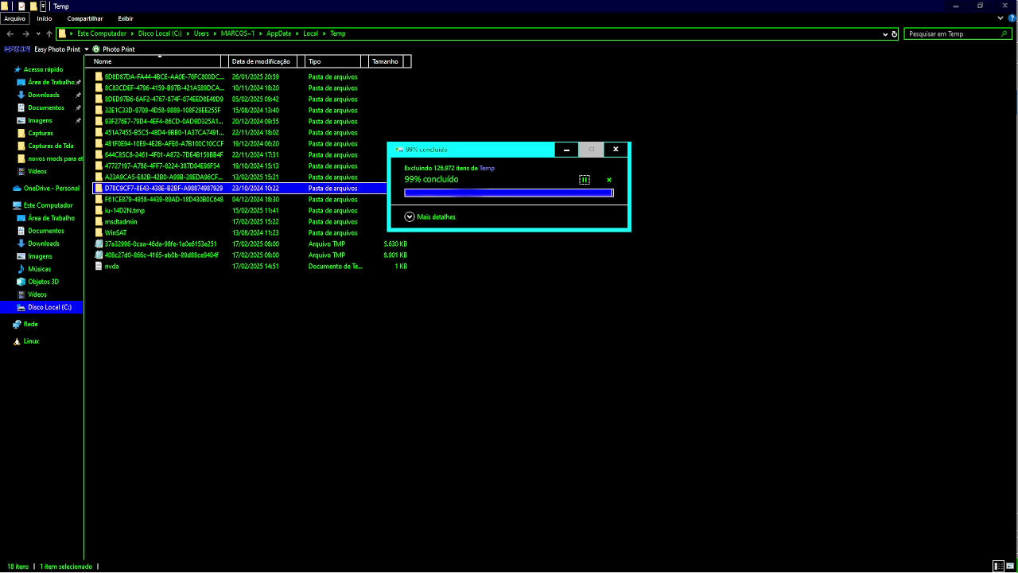
key(alt+Tab)
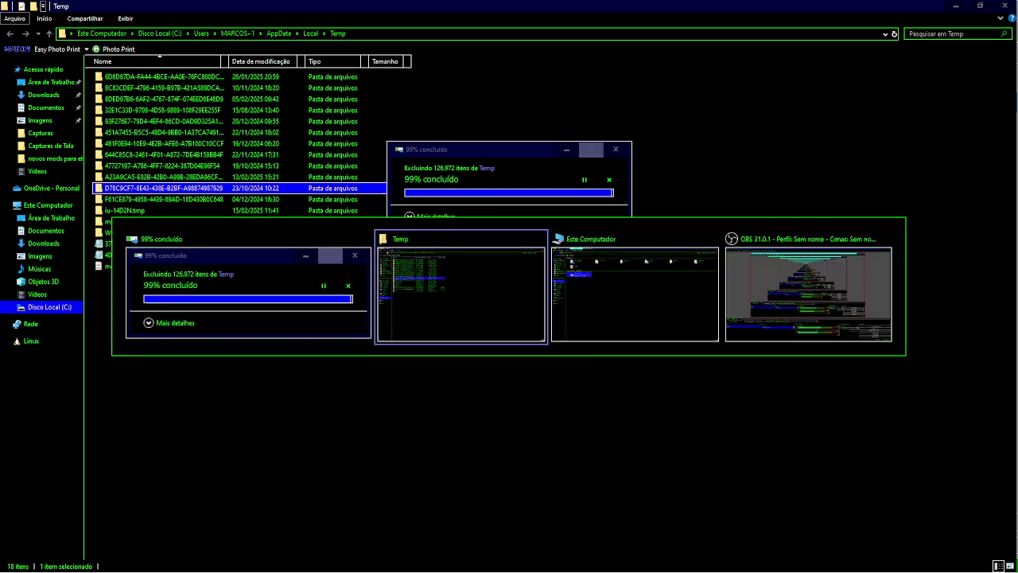
key(alt+Tab)
key(alt+Tab)
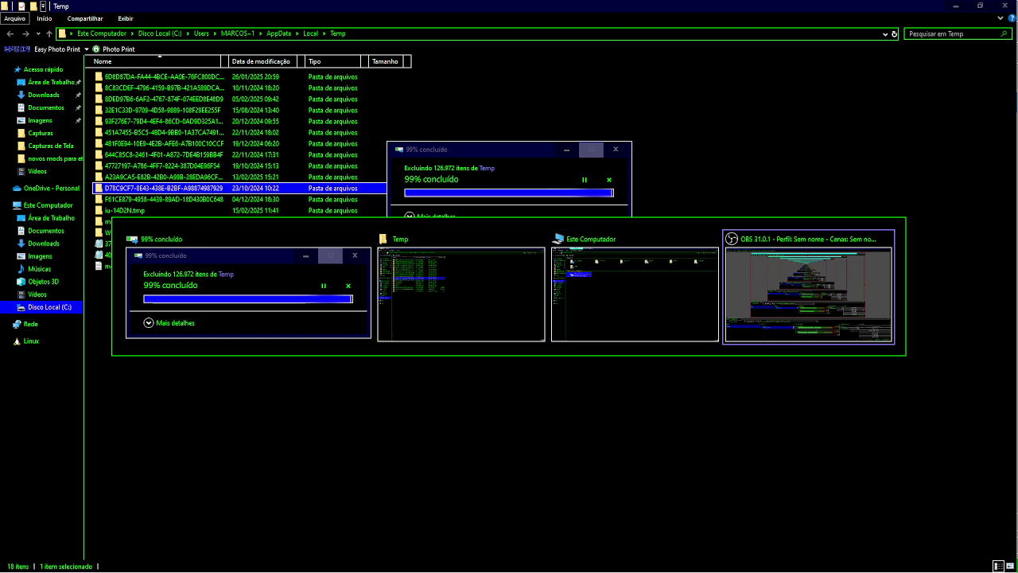
key(alt+Tab)
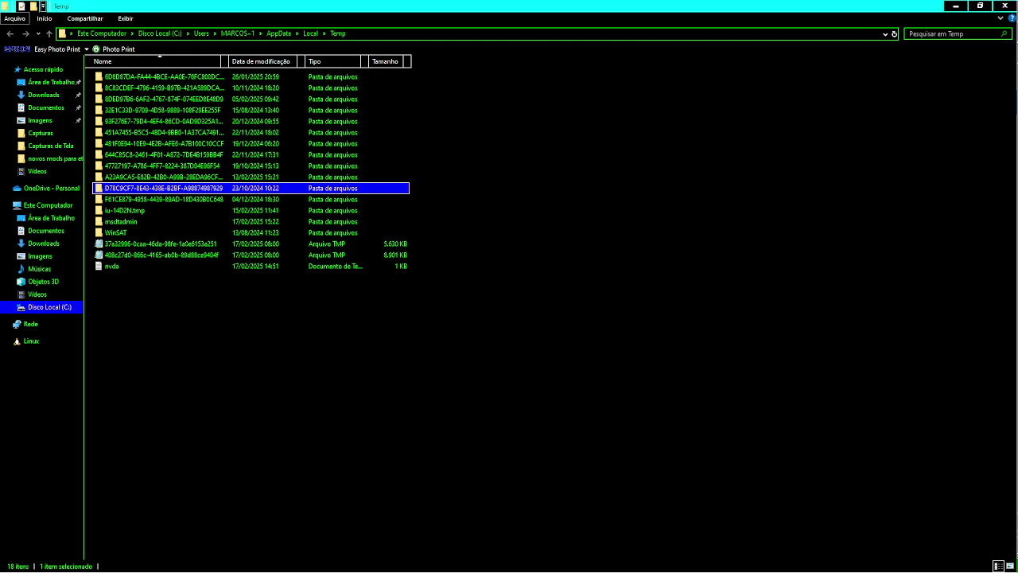
- Select the first three Temp folders and grant administrator permission to delete 8DED97B6-6AF2-4767-874F-074EED8E48D9, applying it to all current items
click(159, 76)
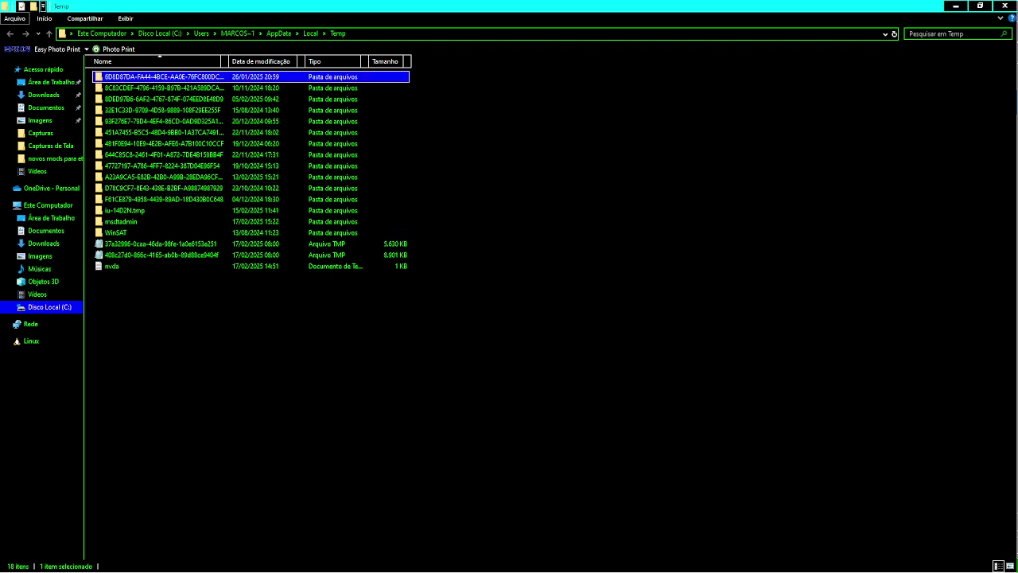
key(shift+Down)
key(shift+Down)
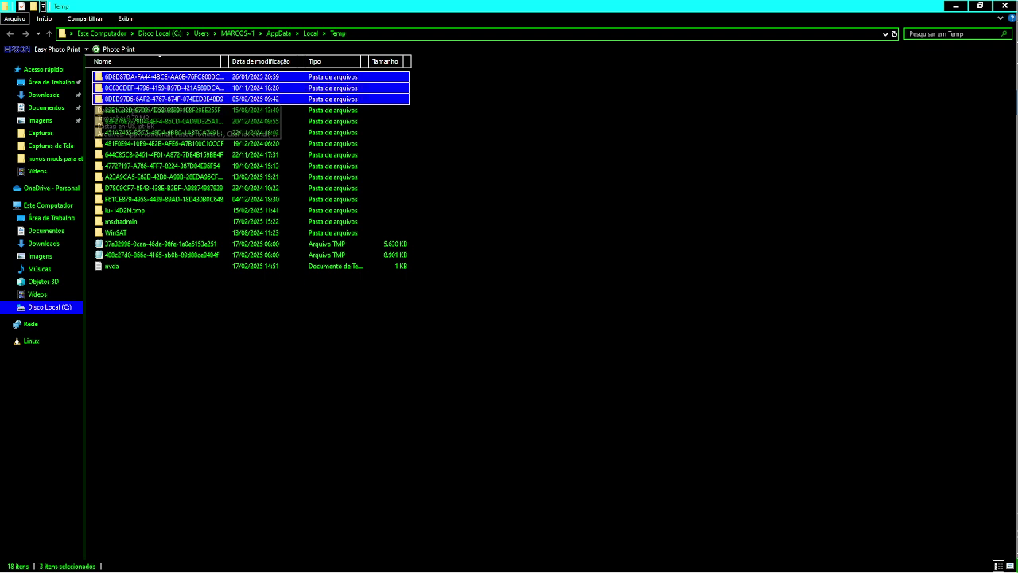
key(Delete)
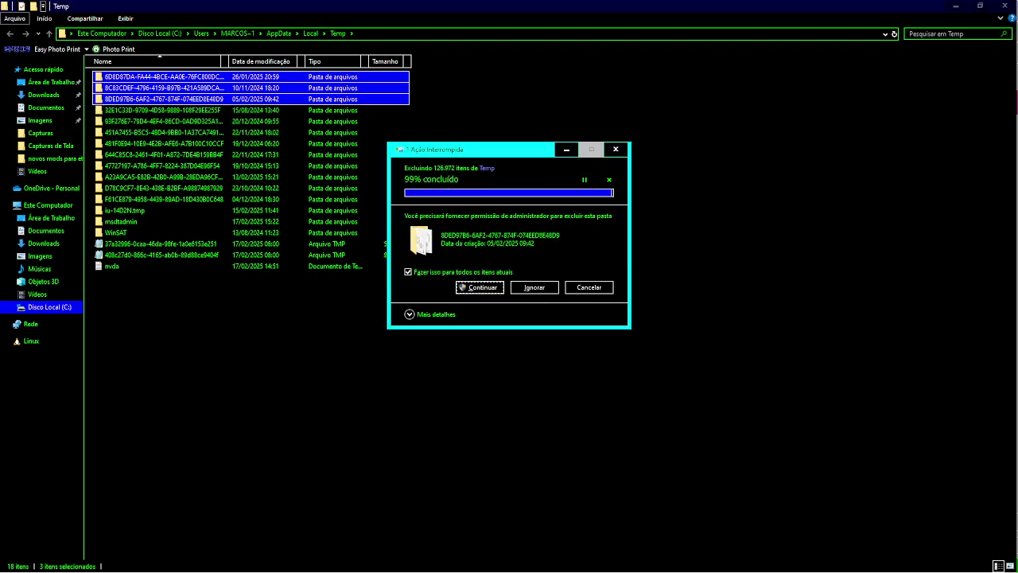
key(Return)
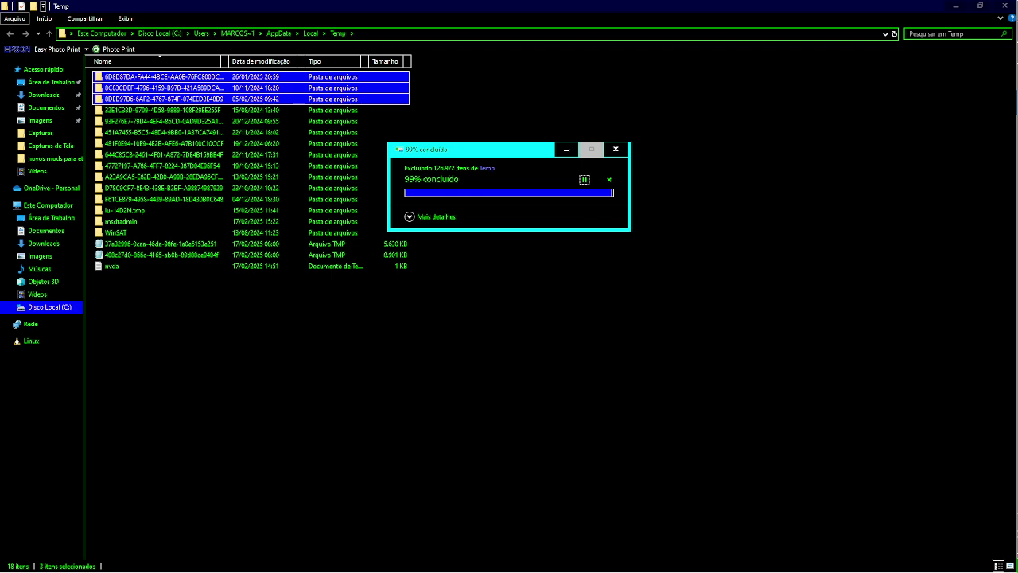
- Switch to the Este Computador window and open Disk Cleanup from the properties of Disco Local (C:)
key(alt+Tab)
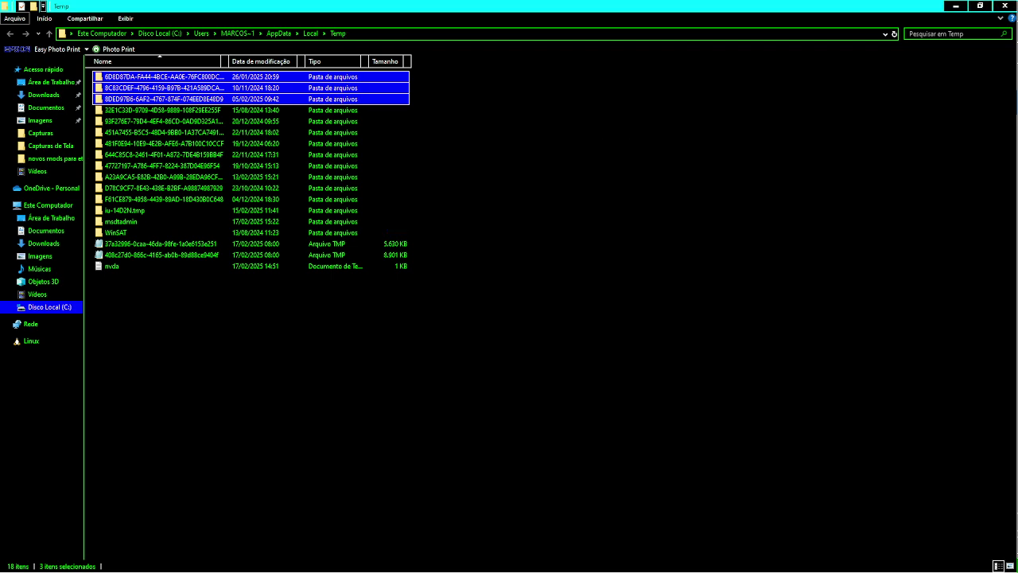
click(159, 76)
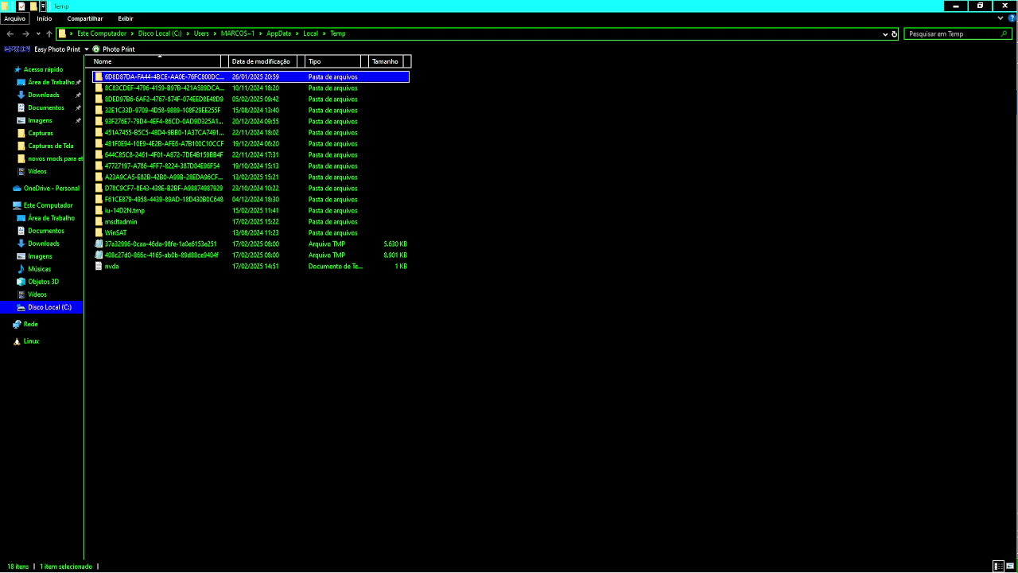
key(alt+Tab)
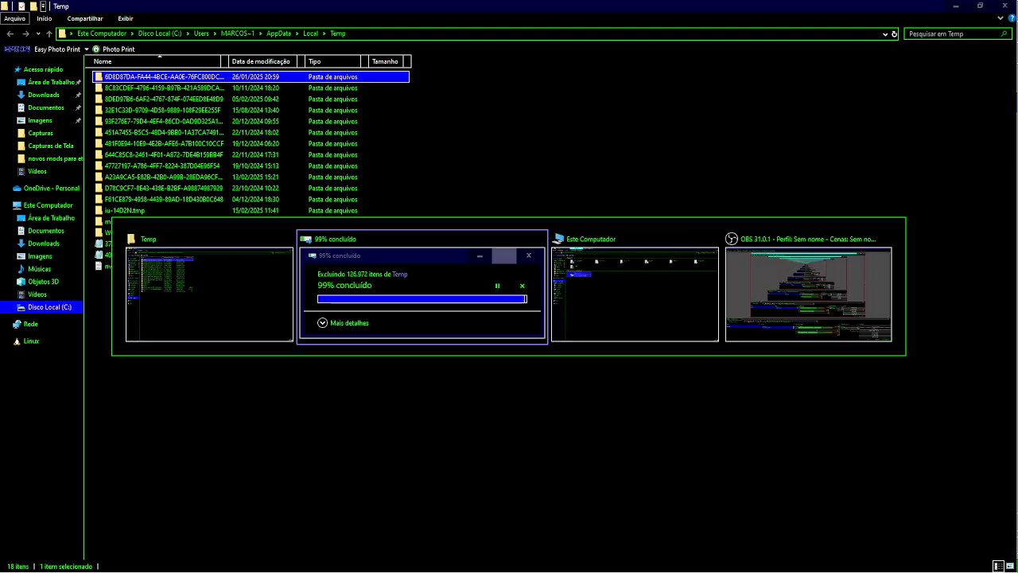
key(alt+Tab)
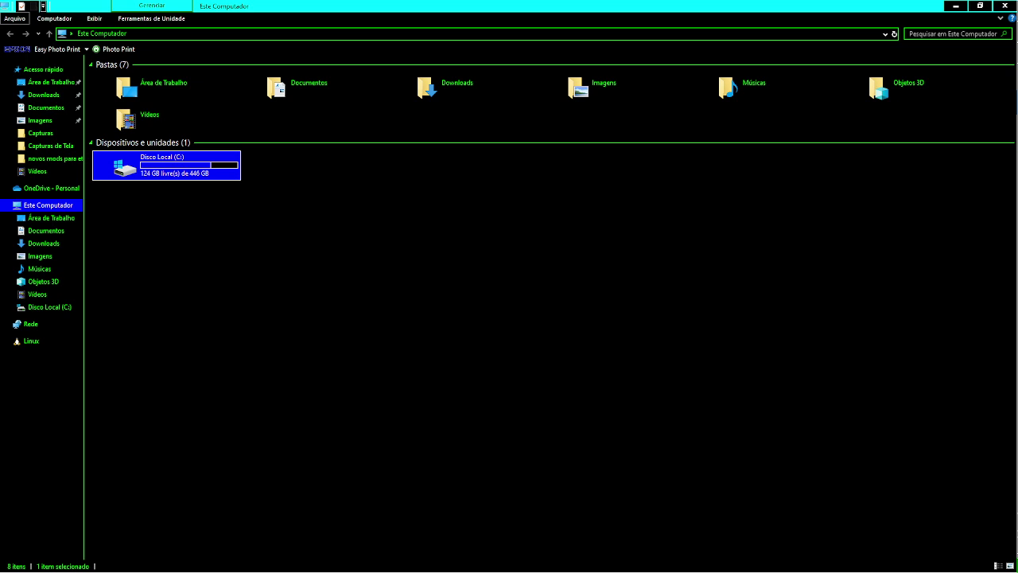
right_click(126, 167)
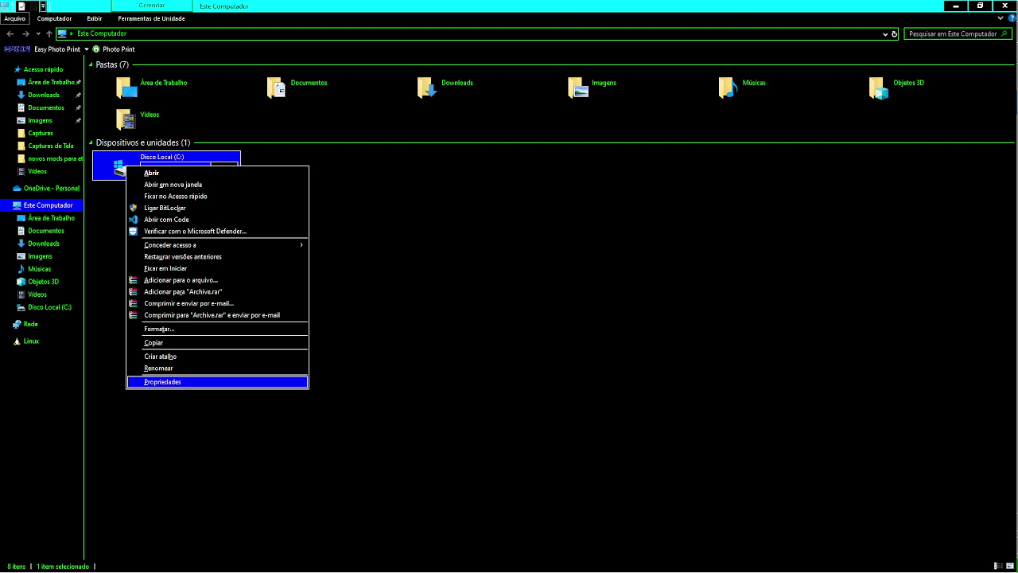
key(Return)
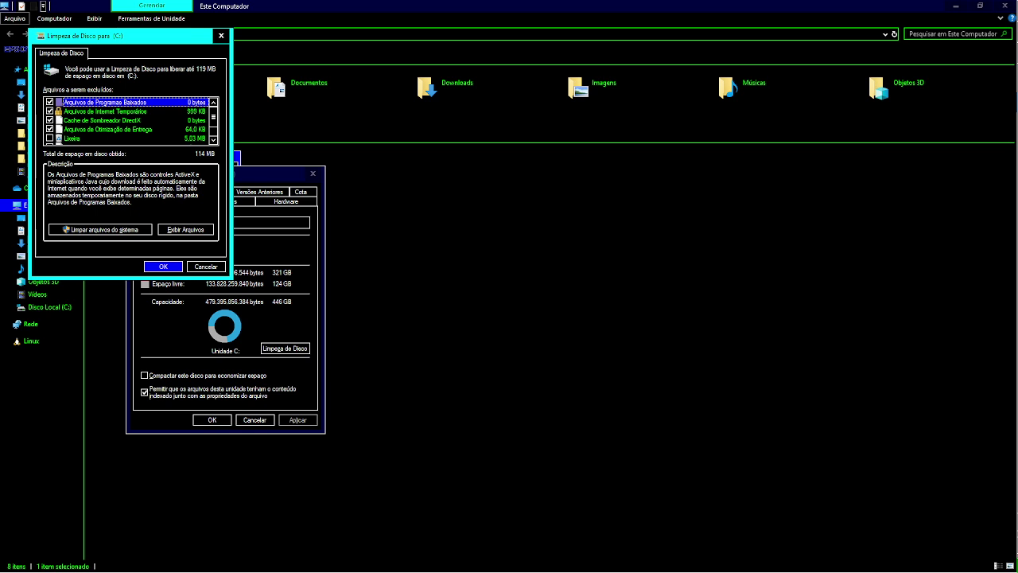
- Review the Disk Cleanup categories for C: down to Lixeira and the available actions, and close the cleanup and drive properties without cleaning
key(Down)
key(Down)
key(Down)
key(Down)
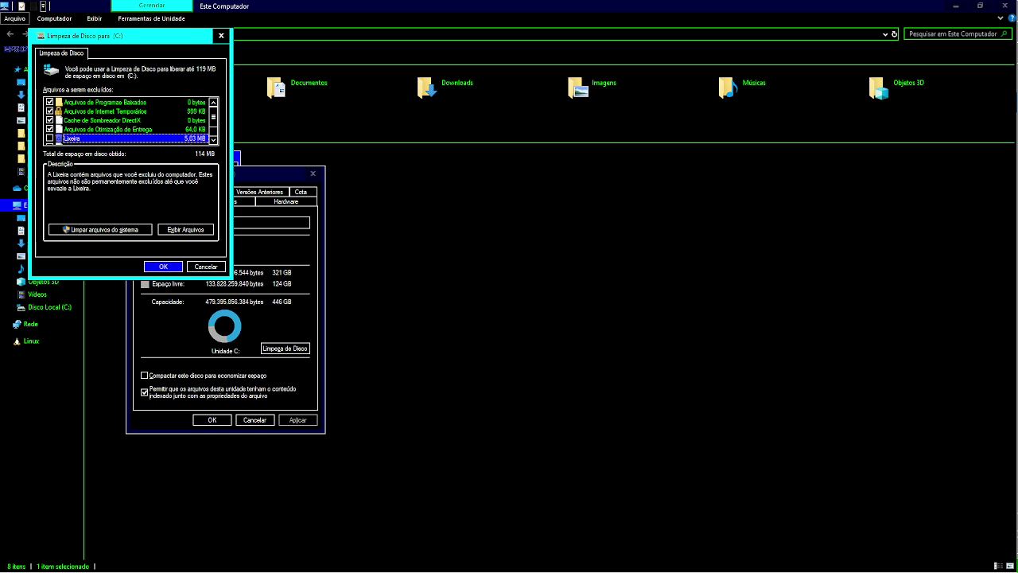
key(Tab)
key(Tab)
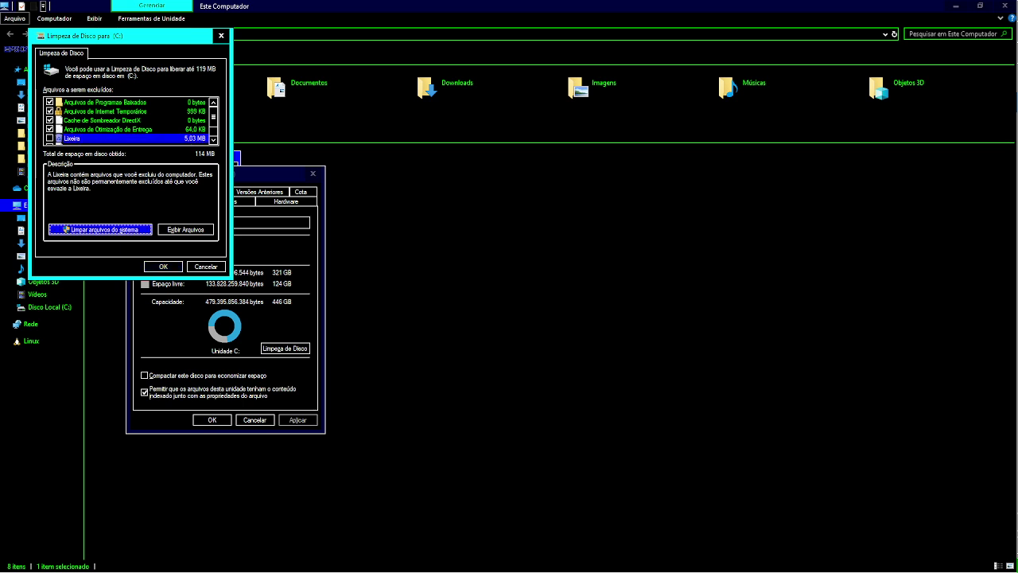
key(Tab)
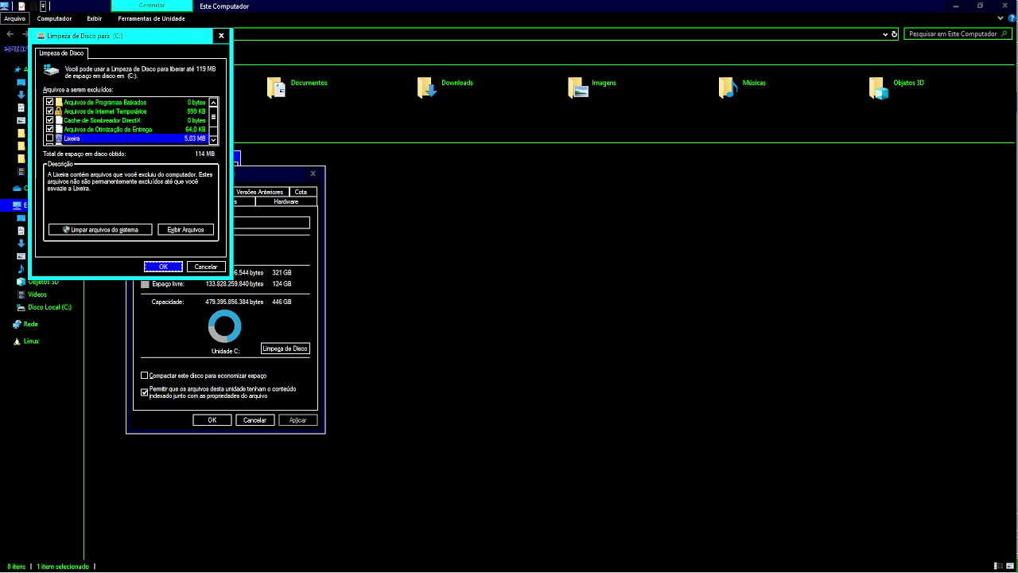
key(Escape)
key(Escape)
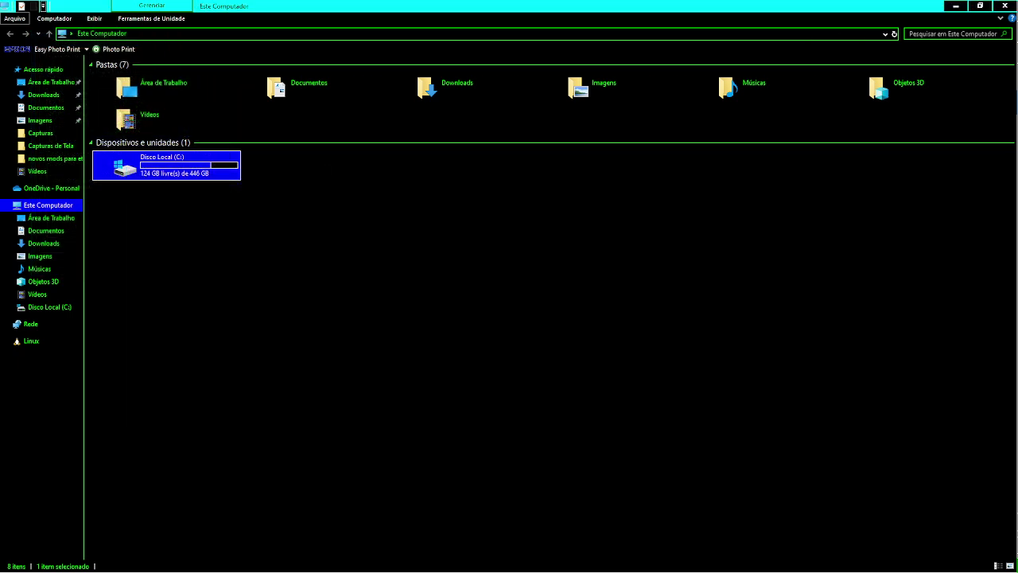
- Switch to the progress window of the Temp deletion and expand its details to check the remaining time and items
key(alt+Tab)
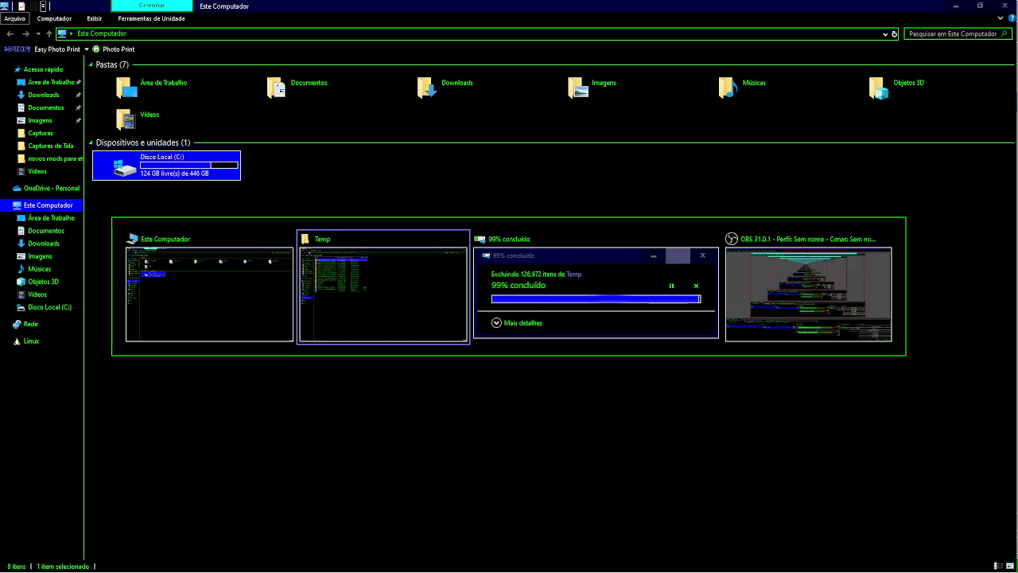
key(alt+Tab)
key(alt+Tab)
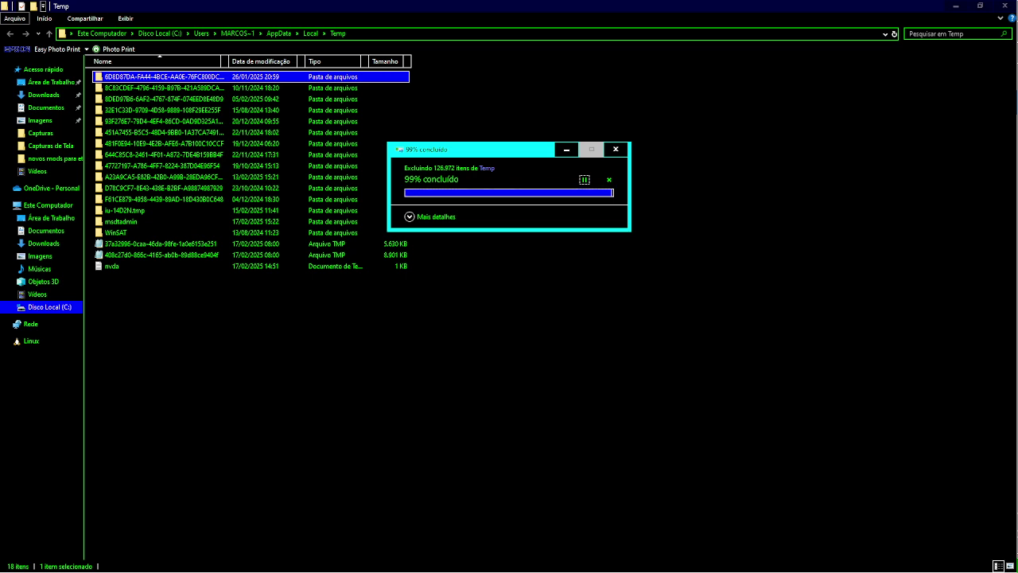
key(Tab)
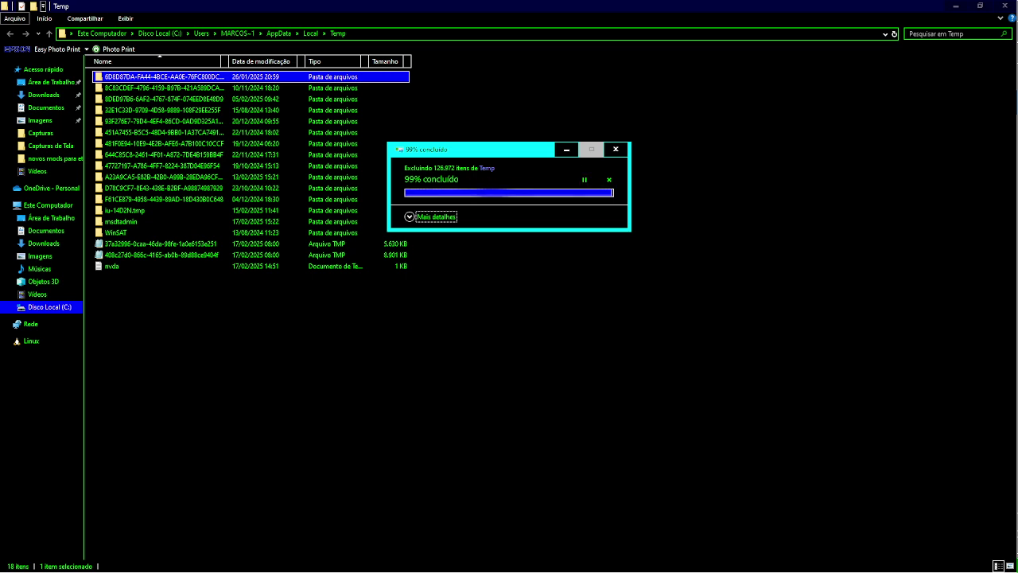
key(Return)
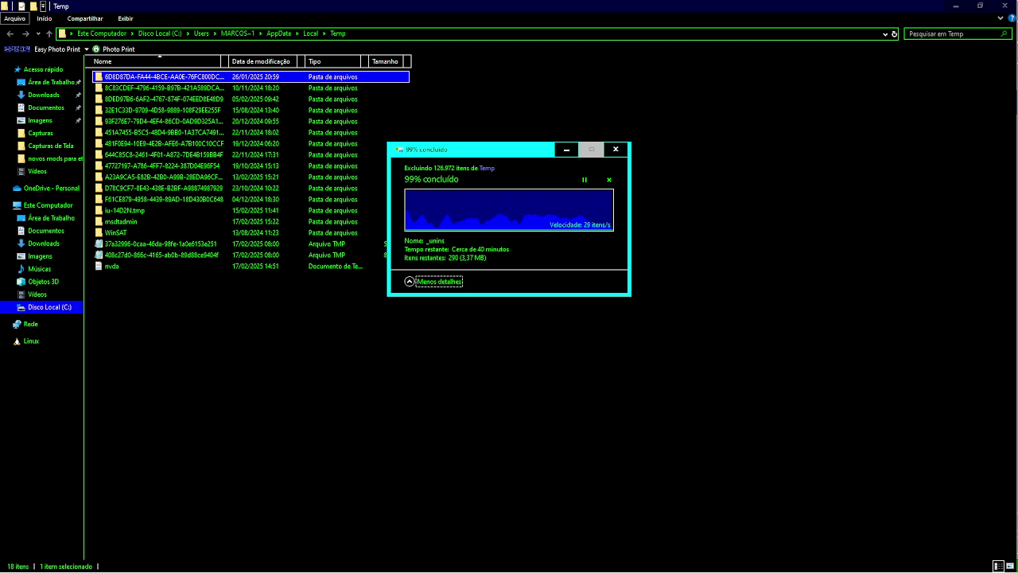
- Collapse the details of the Temp deletion's progress window
key(Tab)
key(shift+Tab)
key(Tab)
key(Tab)
key(space)
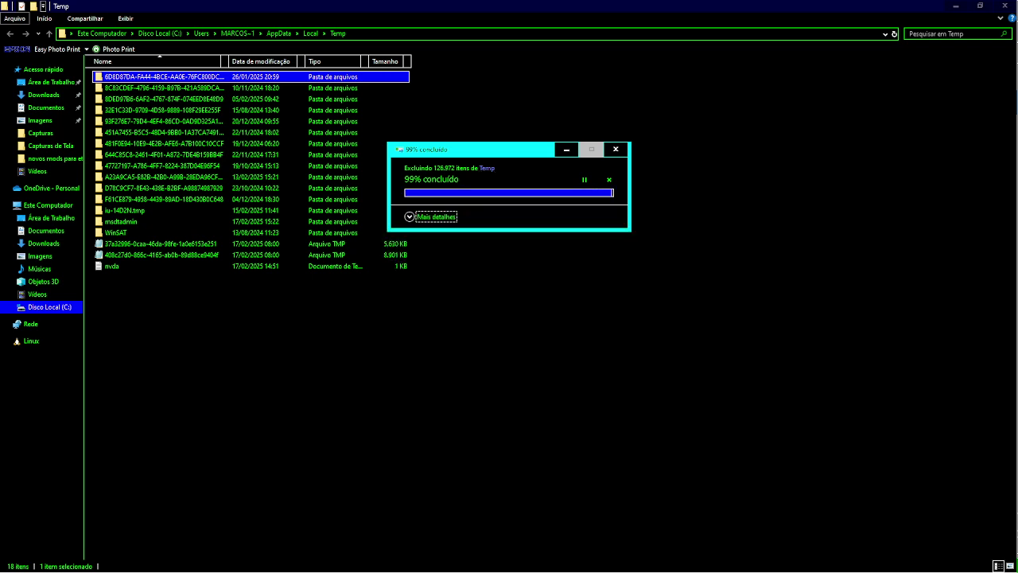